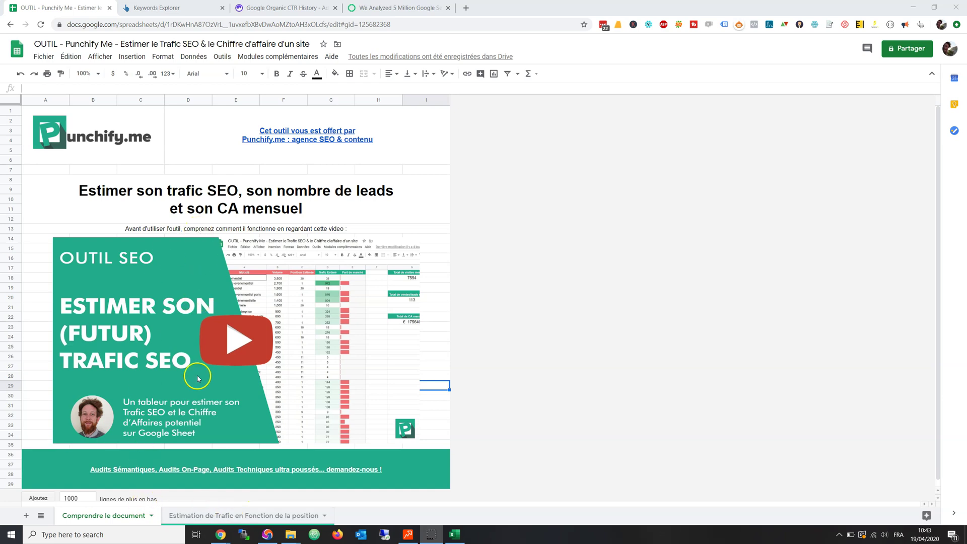
- Open the "Estimation de Trafic en Fonction de la position" sheet and review its keyword, volume and estimated position columns
left_click(221, 516)
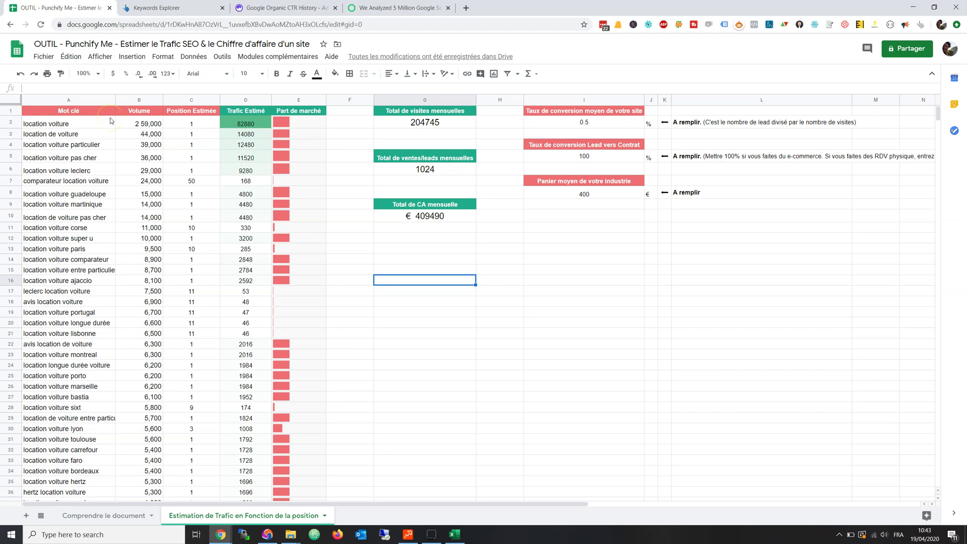
left_click_drag(97, 123, 92, 293)
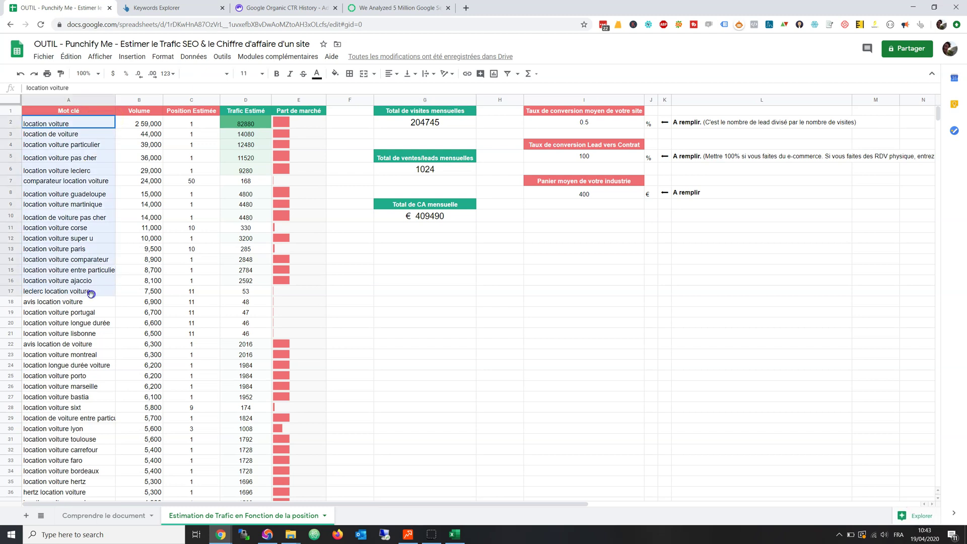
left_click_drag(145, 122, 148, 277)
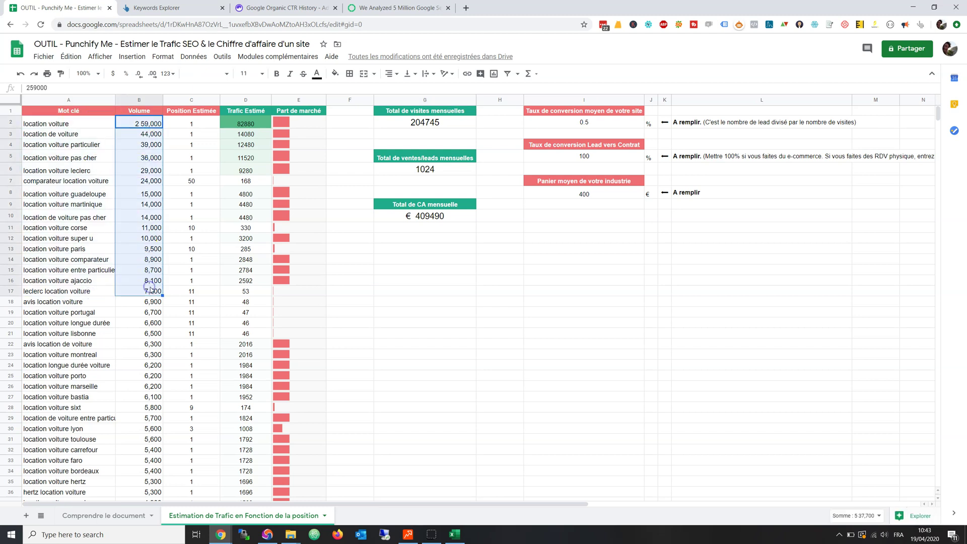
left_click_drag(194, 111, 196, 315)
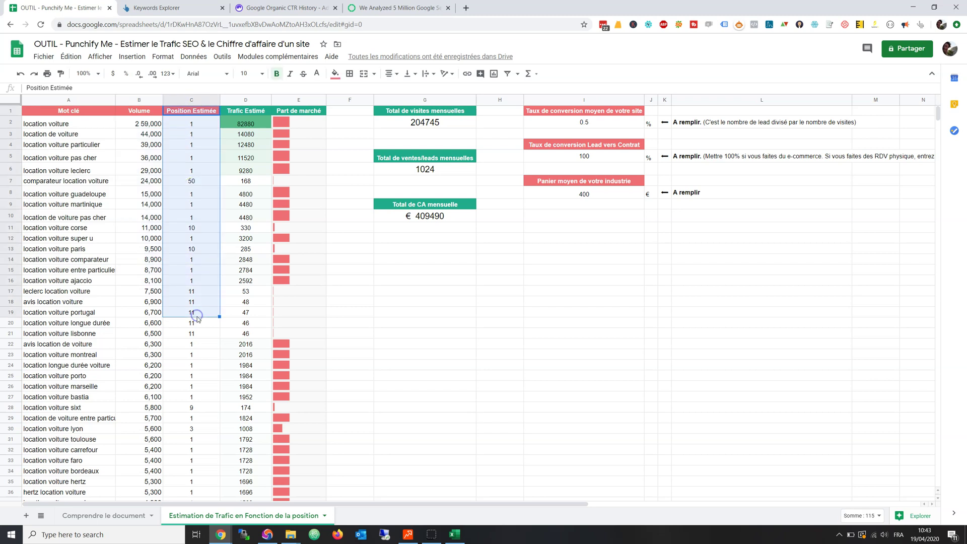
left_click(199, 237)
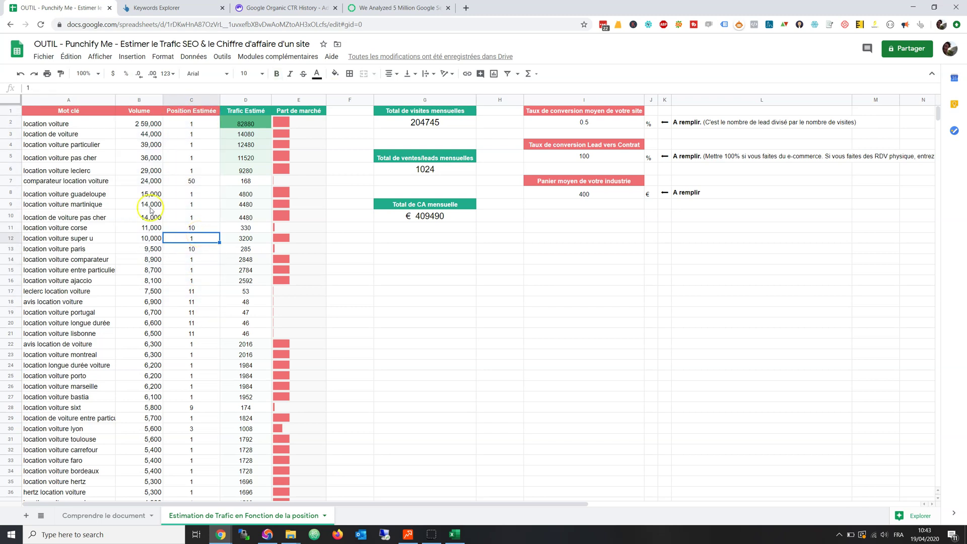
- Compare the sheet's keywords and volumes with the Ahrefs "location voiture" list and its Excel export, returning to the Google Sheets document
left_click_drag(54, 125, 168, 278)
key("ctrl+Tab")
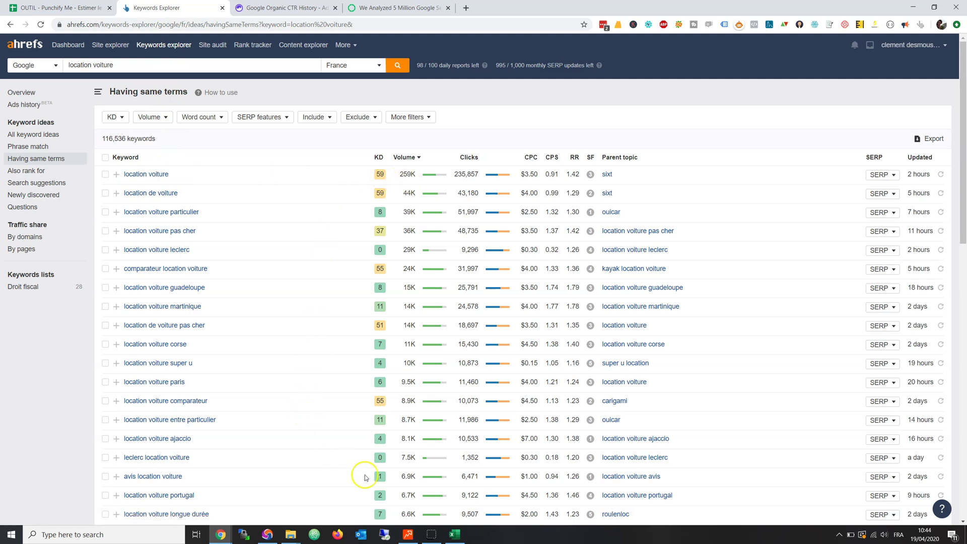
left_click(454, 539)
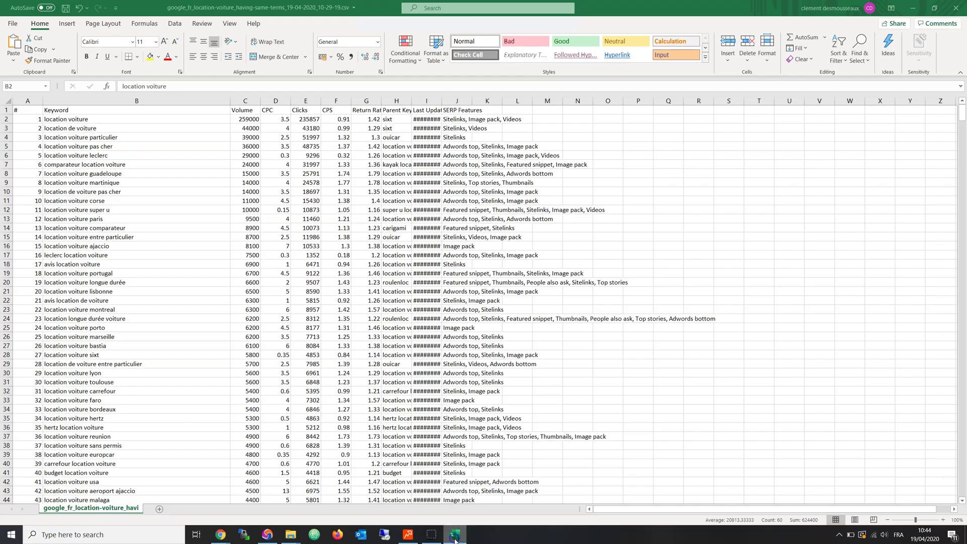
left_click(454, 539)
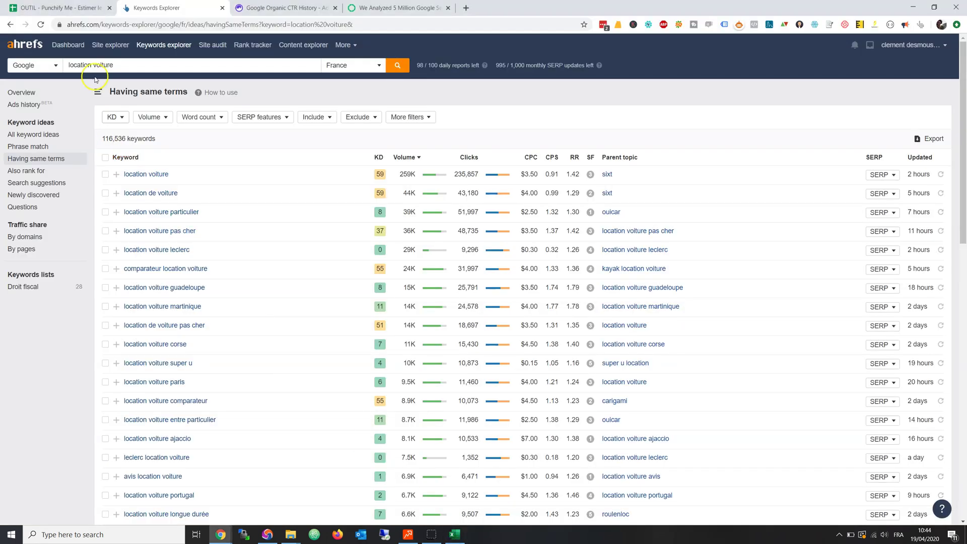
left_click(71, 8)
left_click(131, 298)
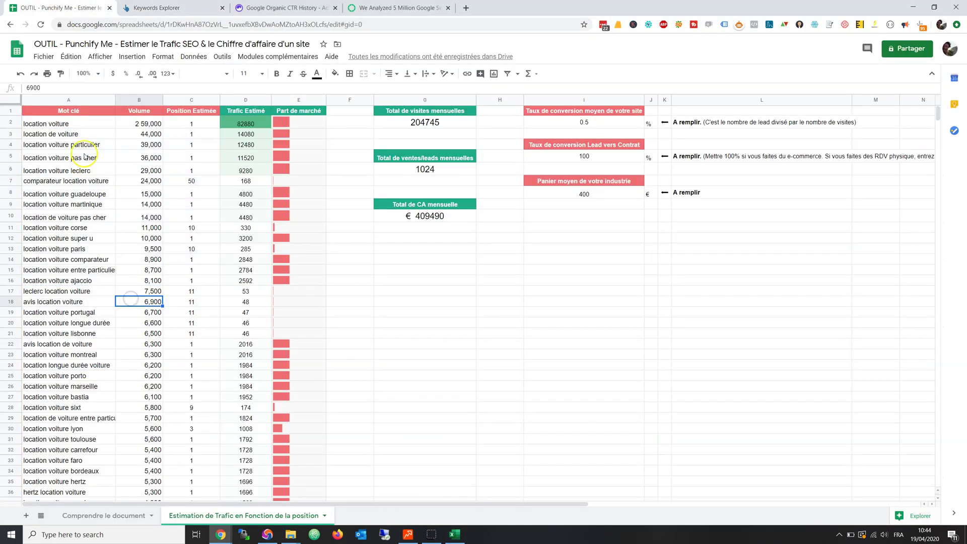
- Set the estimated position of the keyword "location voiture" to 21 and inspect its estimated traffic formula
left_click_drag(77, 124, 140, 269)
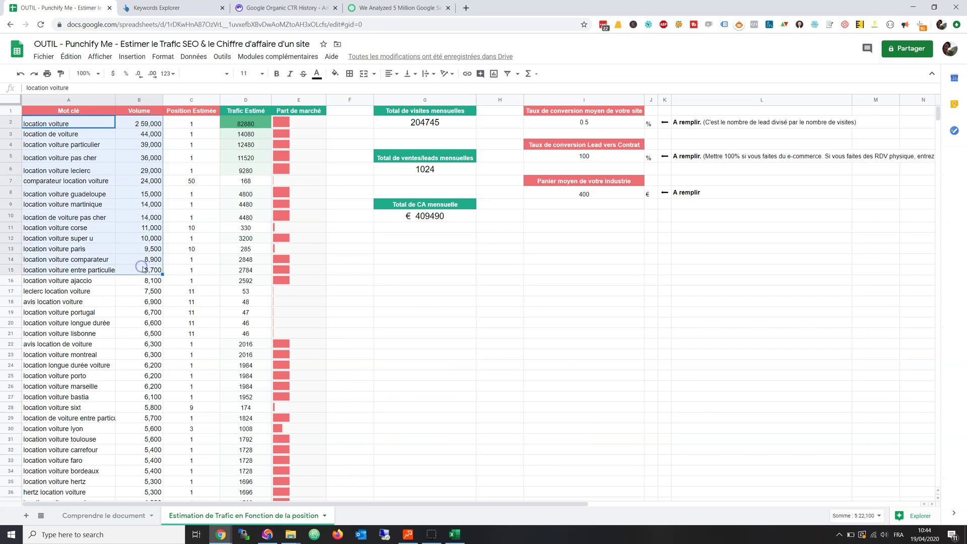
left_click(210, 169)
left_click(197, 123)
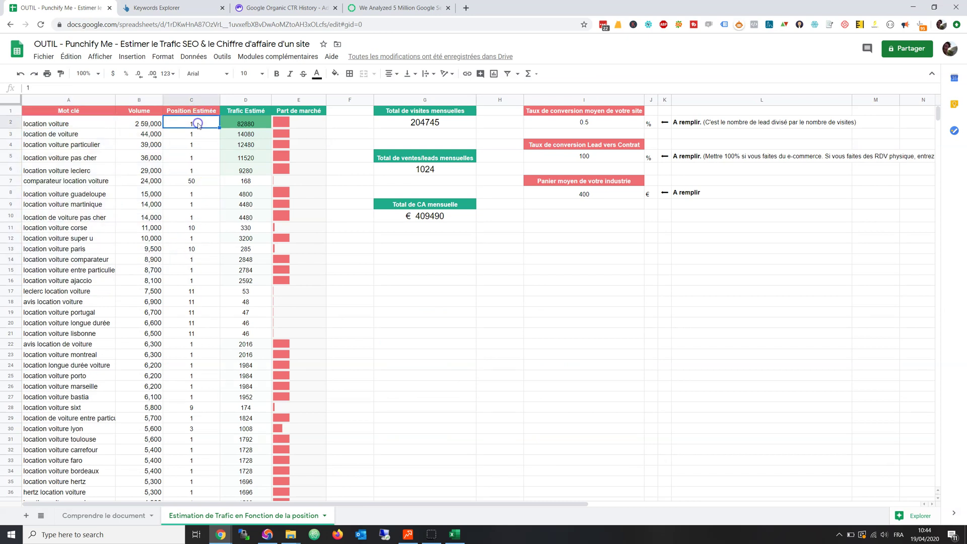
type("21")
key("Return")
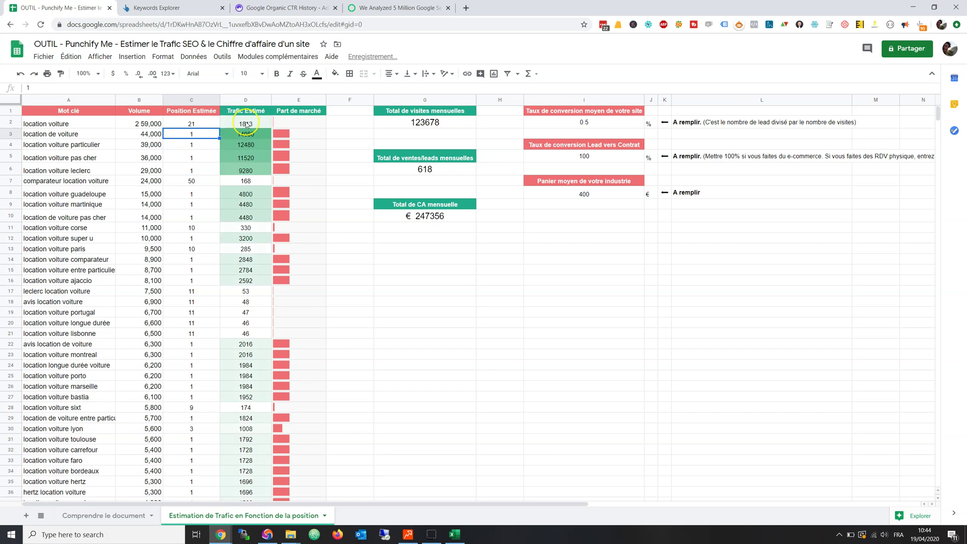
left_click(223, 124)
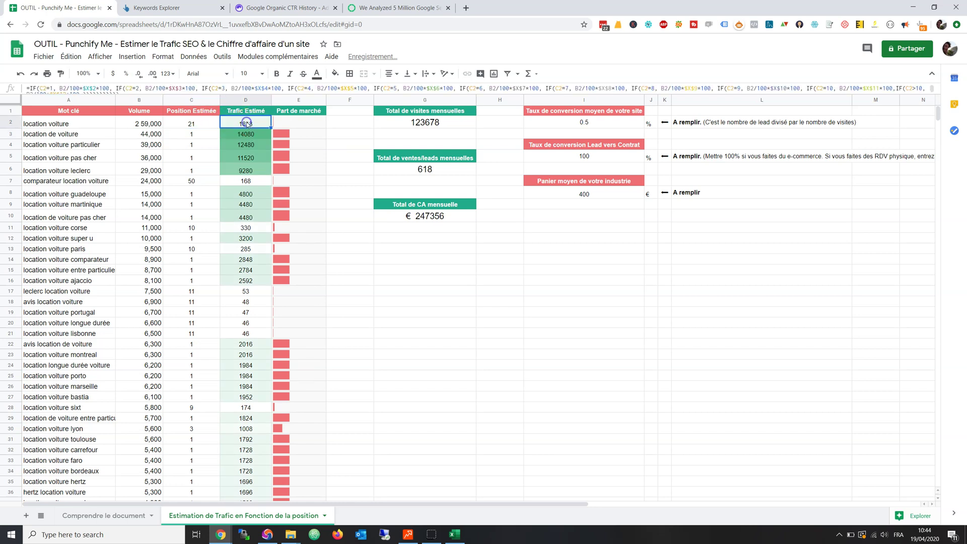
- Review the input columns A to C, the calculated columns D to G, and the conversion and basket parameters in column I
left_click(421, 284)
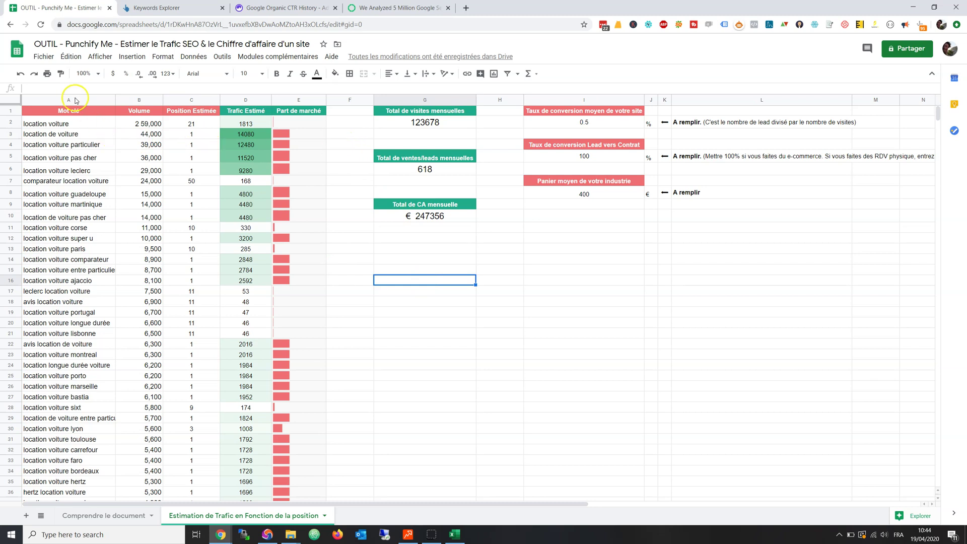
left_click_drag(75, 100, 200, 97)
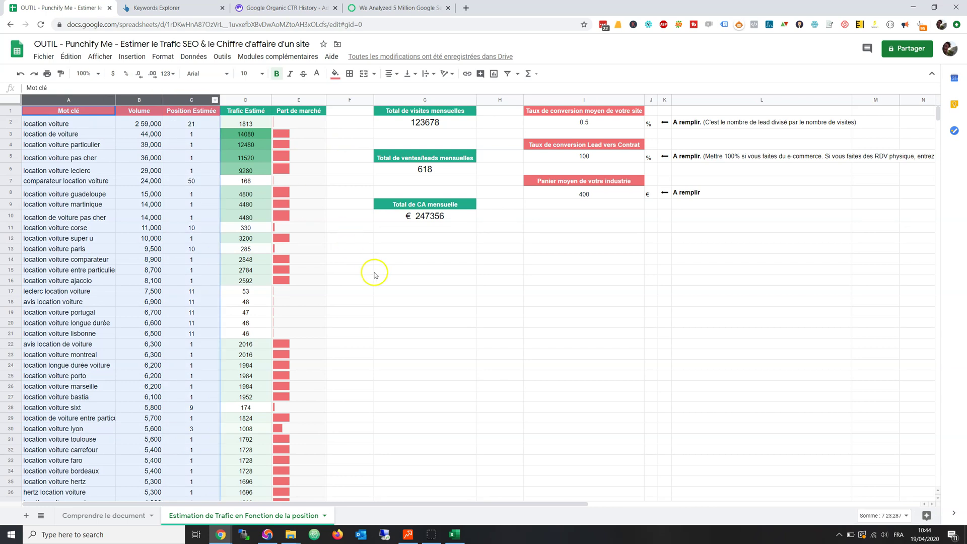
left_click(373, 271)
left_click_drag(245, 97, 433, 99)
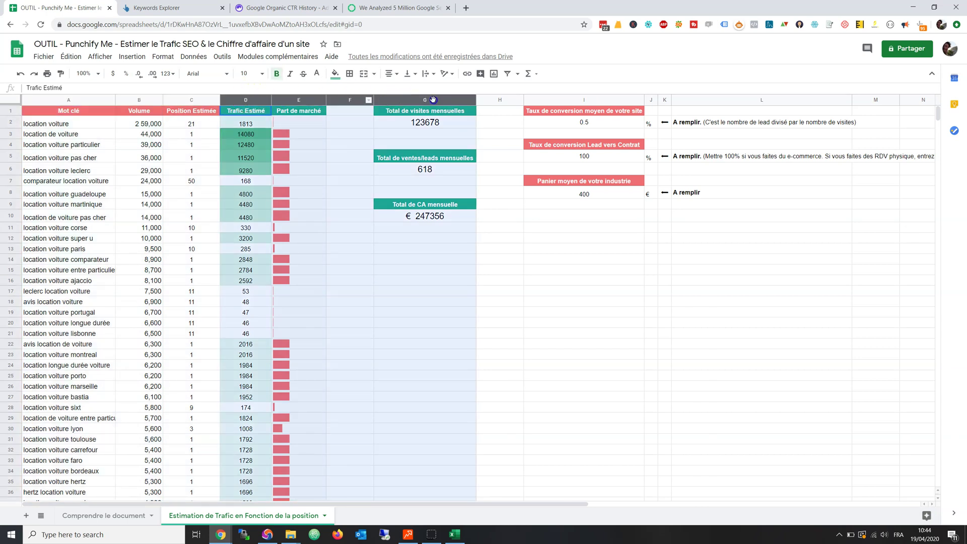
left_click(619, 418)
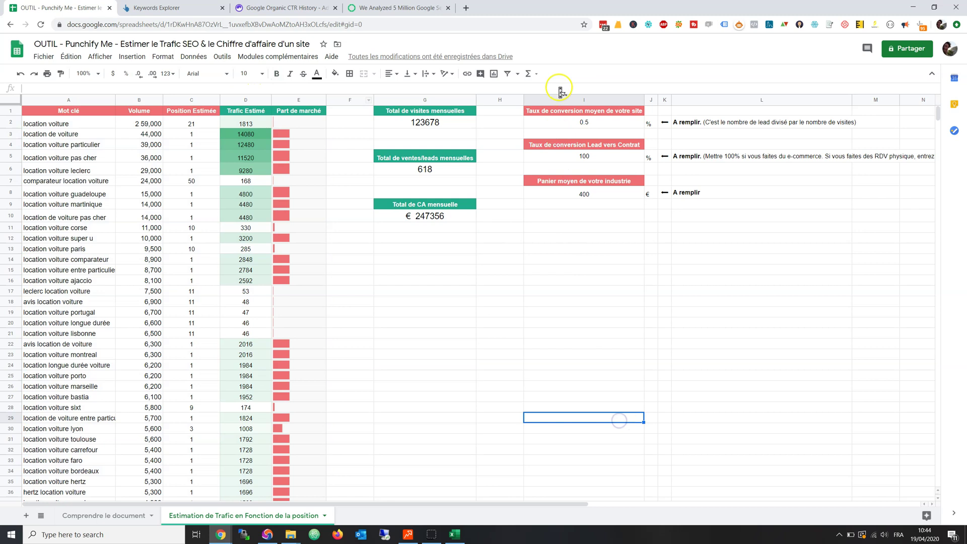
left_click_drag(565, 114, 570, 195)
left_click(572, 235)
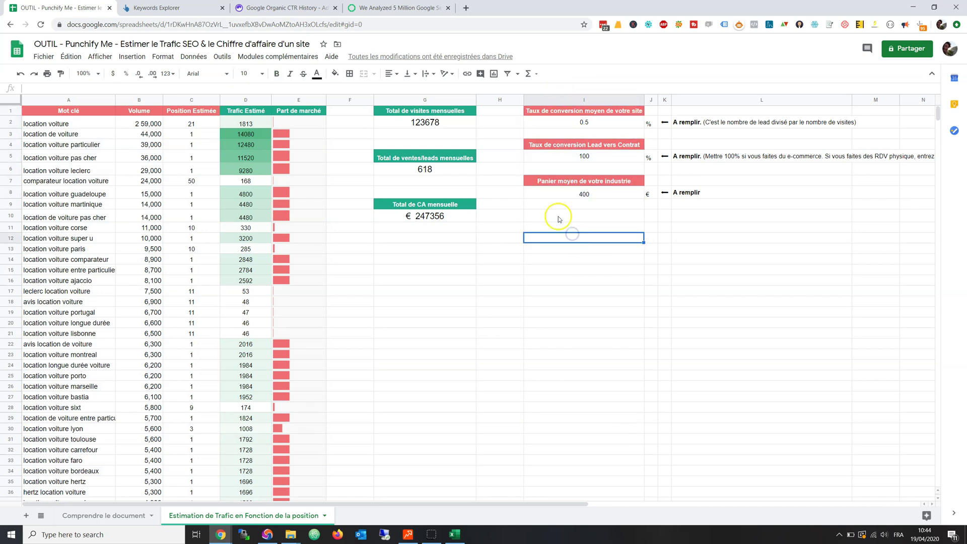
- Examine how the monthly visits, leads and revenue totals relate to the site and lead-to-contract conversion rates
left_click(440, 216)
left_click(442, 171)
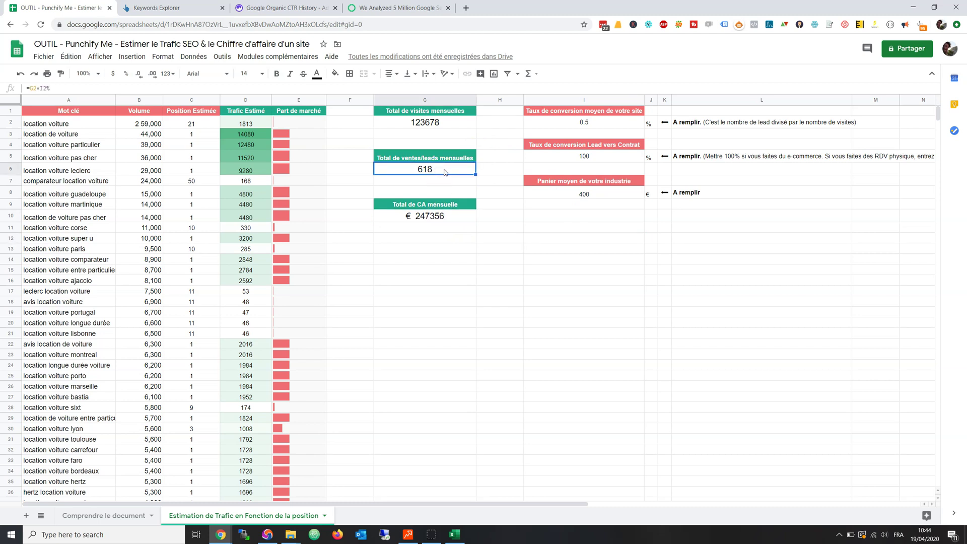
left_click(574, 121)
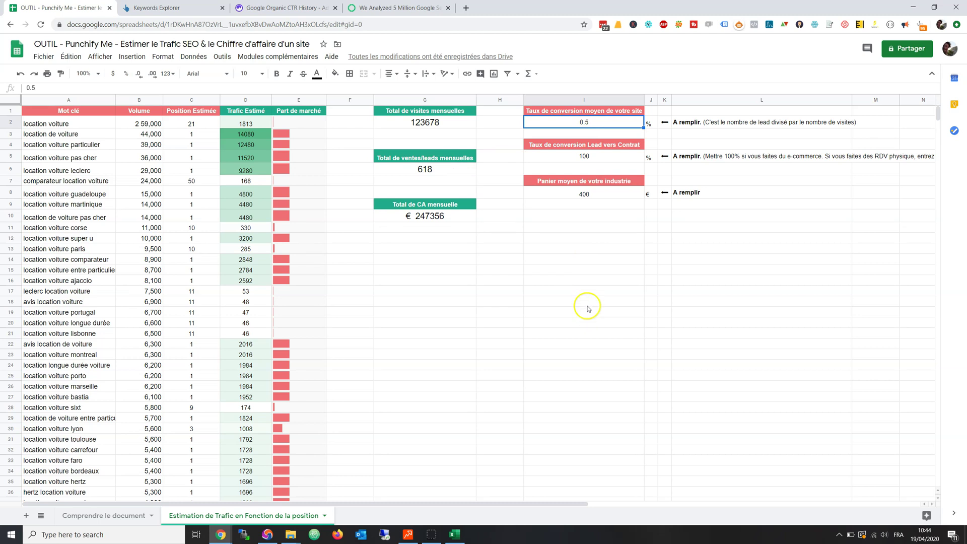
left_click(593, 158)
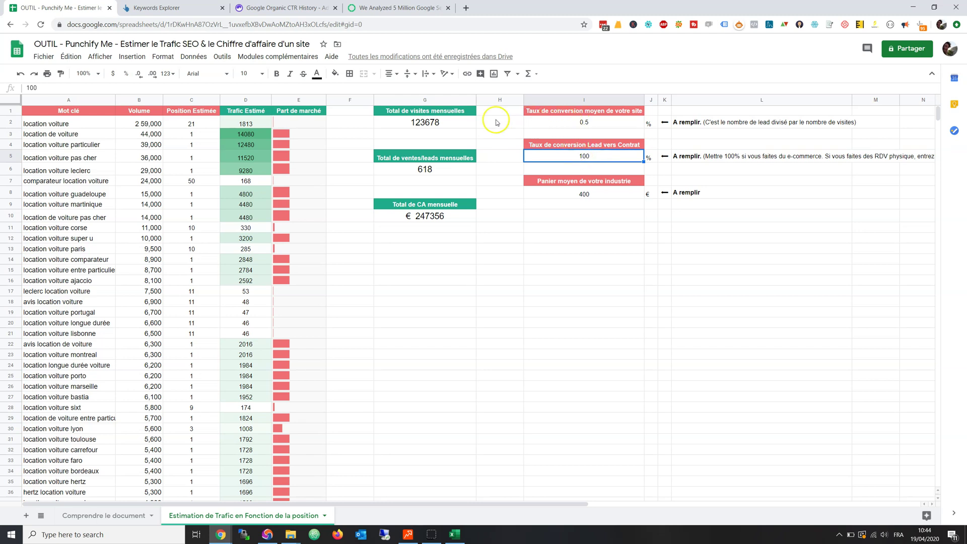
left_click(455, 123)
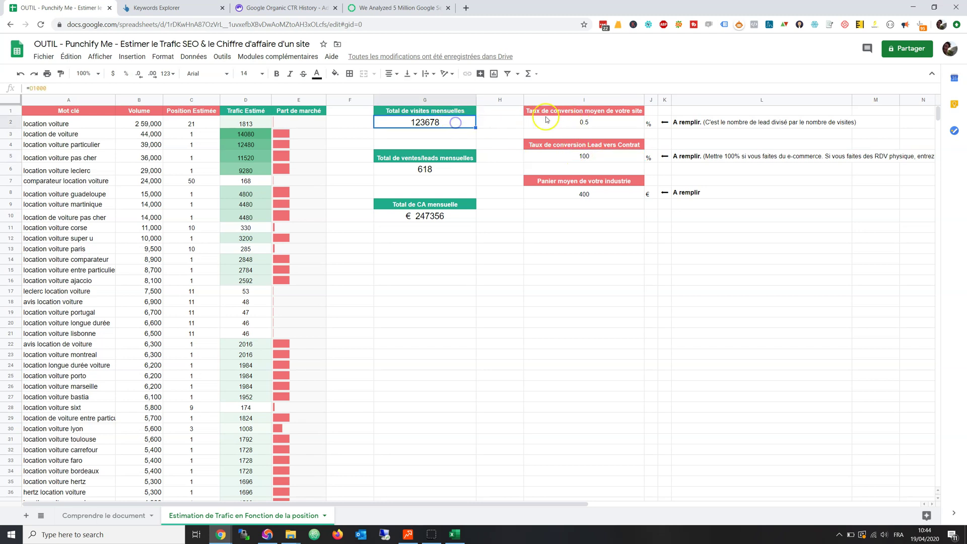
left_click(592, 123)
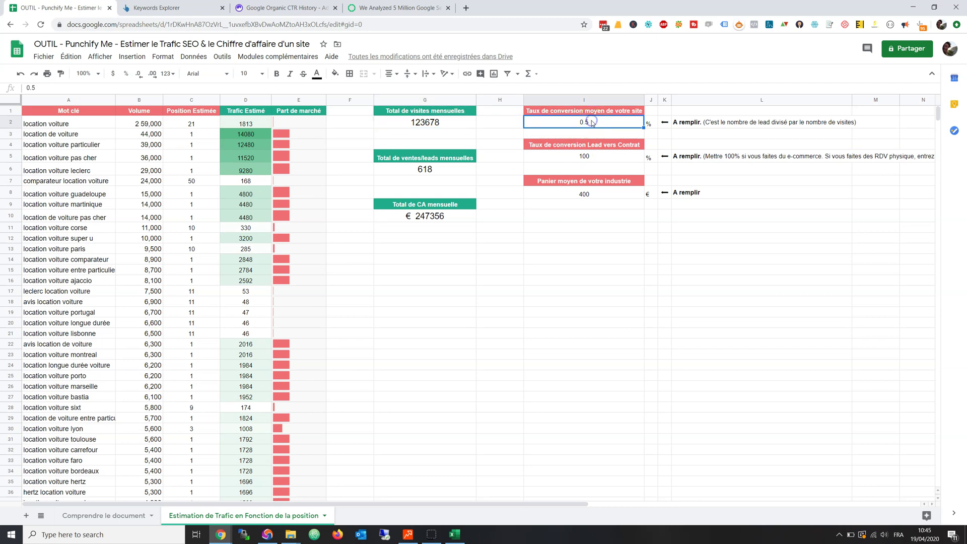
left_click(411, 172)
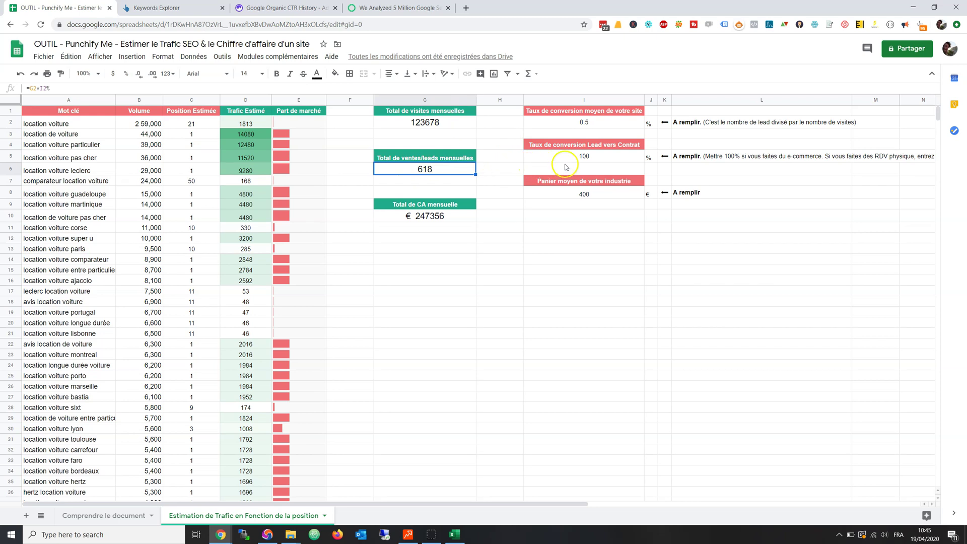
- Set the lead-to-contract conversion rate to 30% and check the monthly revenue total
left_click(611, 157)
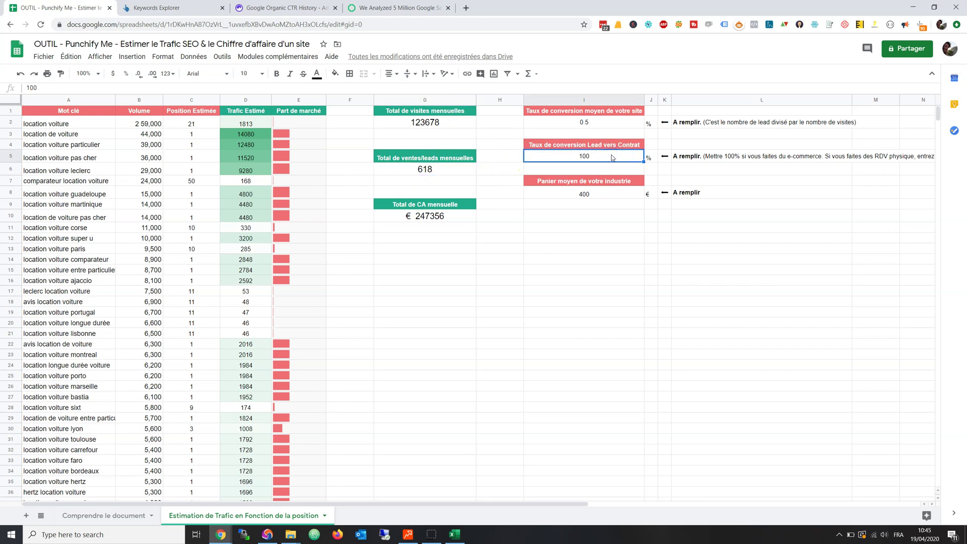
type("30")
key("Return")
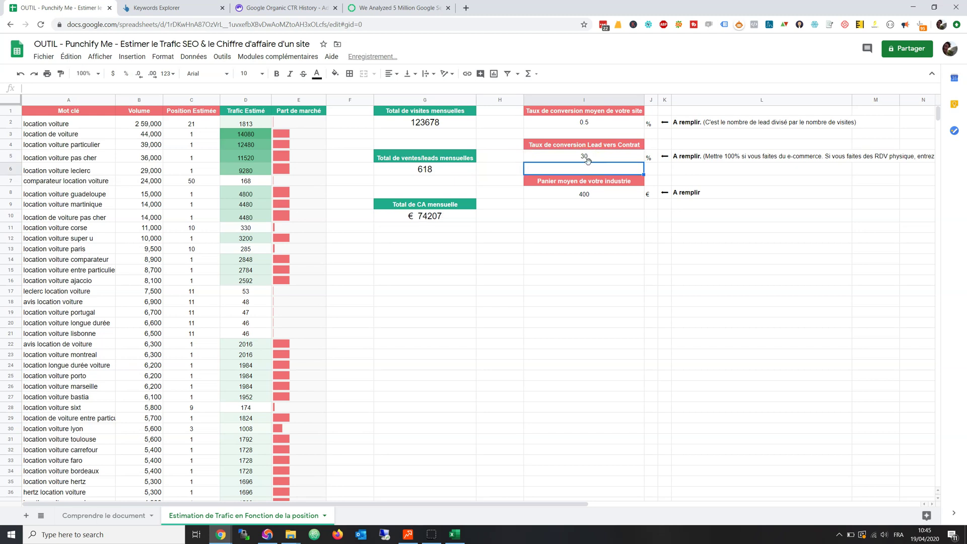
left_click(455, 217)
- Set the industry's average basket ("Panier moyen de votre industrie") to 150 €
left_click(592, 192)
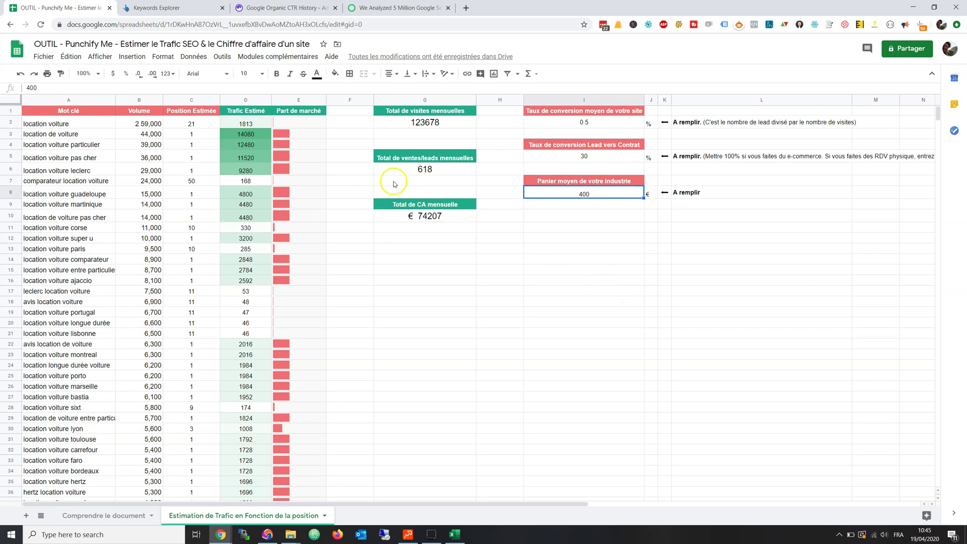
left_click_drag(72, 129, 148, 134)
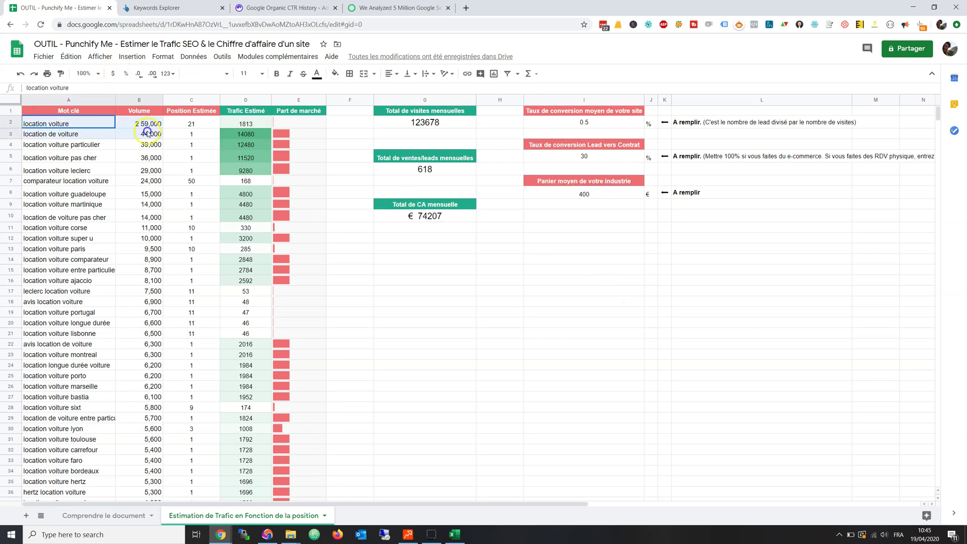
left_click(598, 195)
type("1")
key("Return")
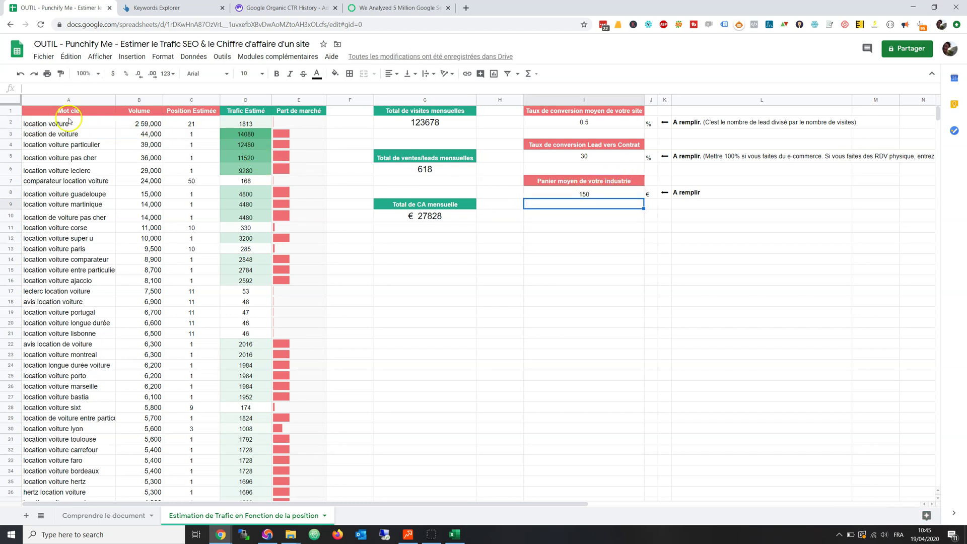
- Review the full keyword list, the site conversion rate, and the formulas for total monthly visits, leads and revenue
left_click_drag(76, 126, 86, 231)
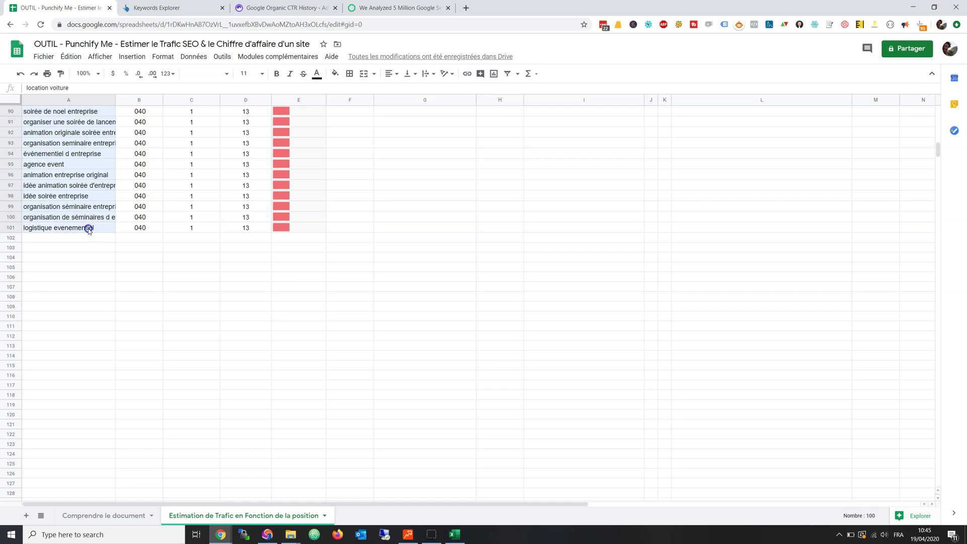
scroll(458, 303, "up", 20)
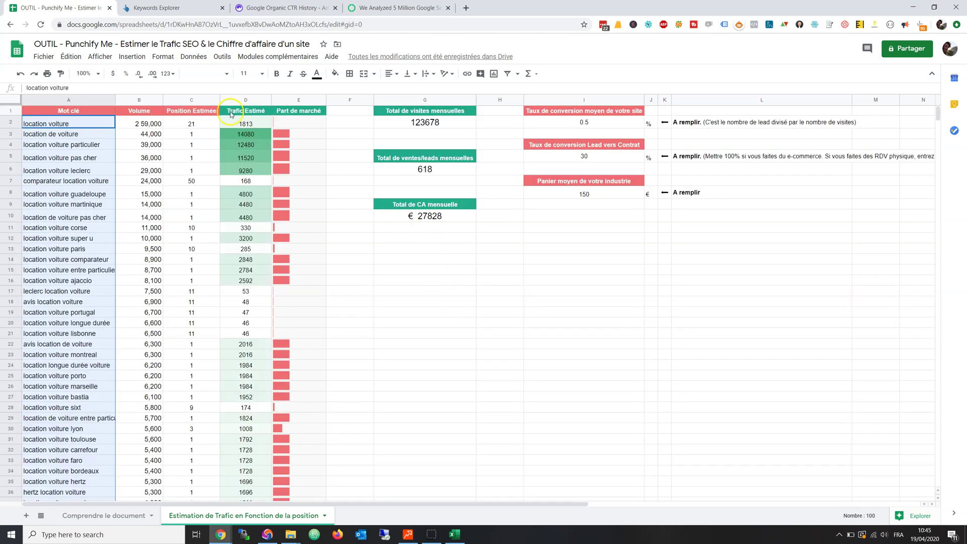
left_click(425, 122)
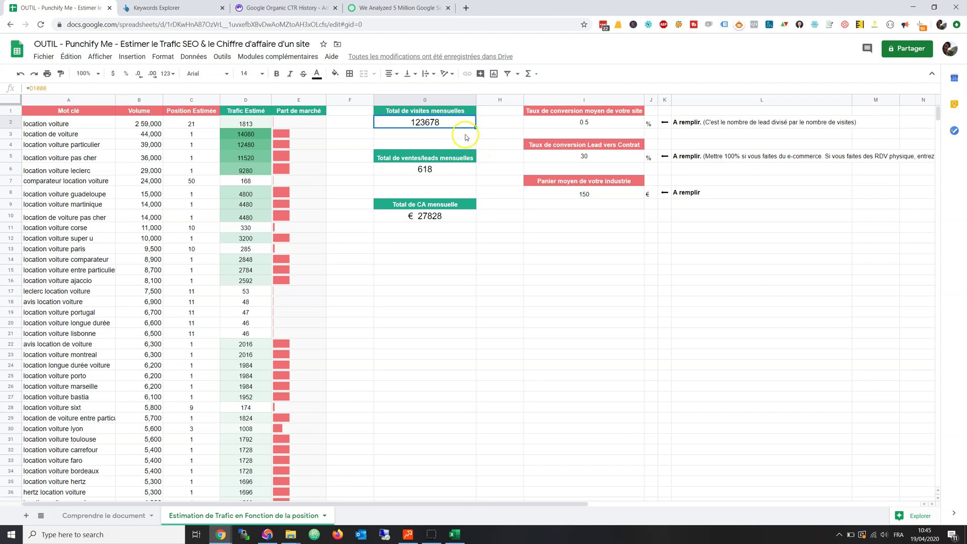
left_click(546, 123)
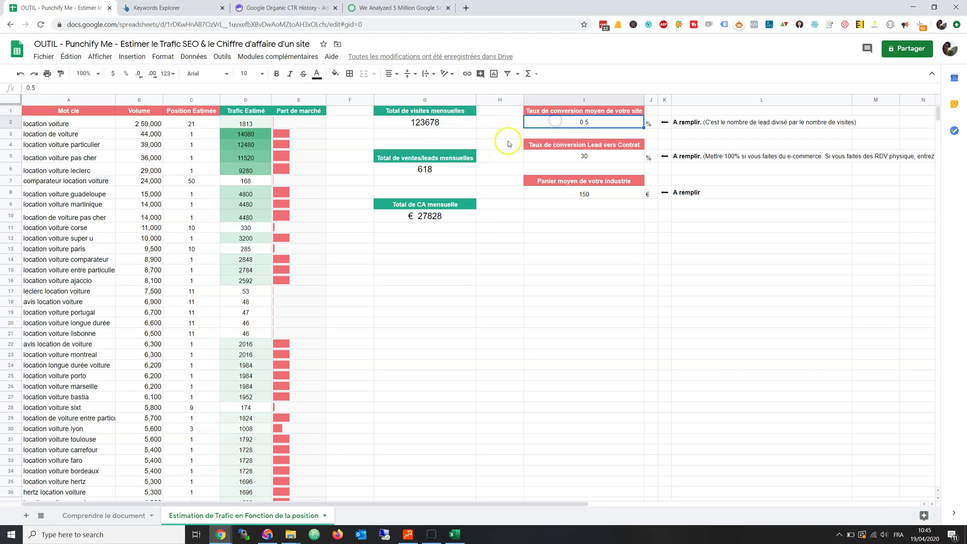
left_click(445, 172)
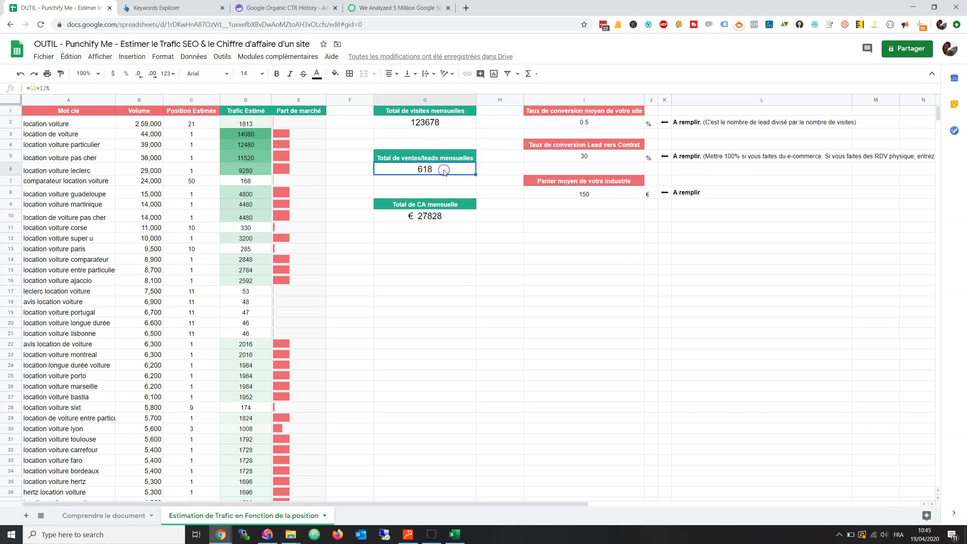
left_click(444, 216)
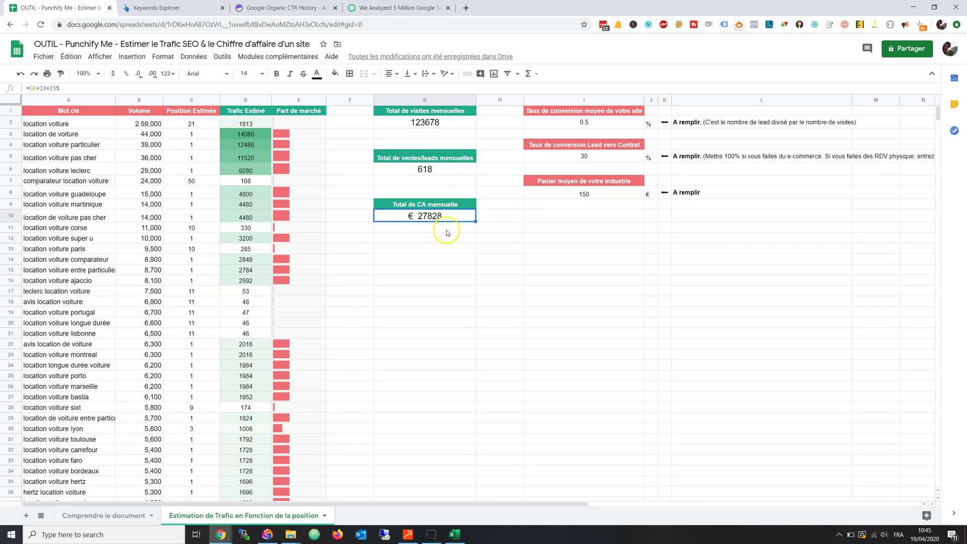
- Review the Trafic Estimé column and the CTR Estimate table giving the click-through rate for each Google position
left_click(453, 282)
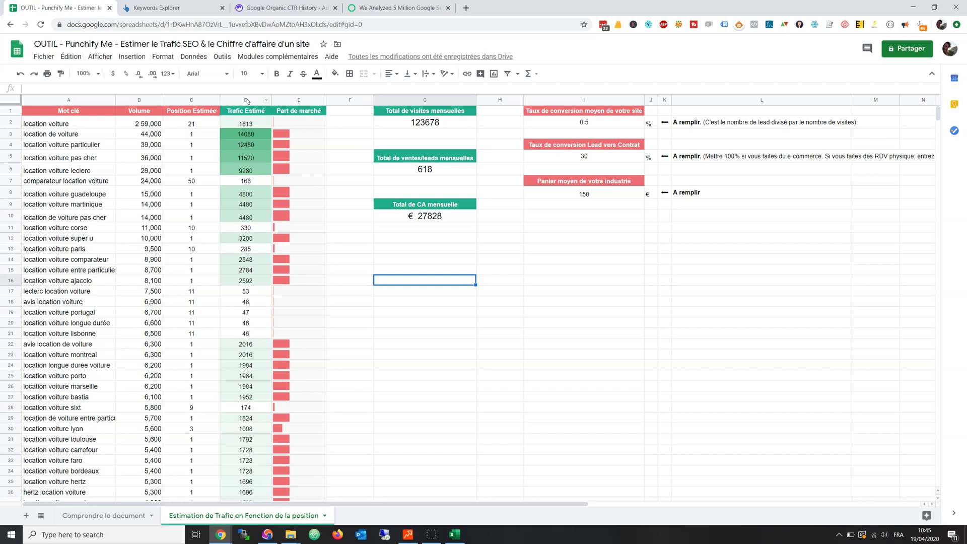
left_click(246, 99)
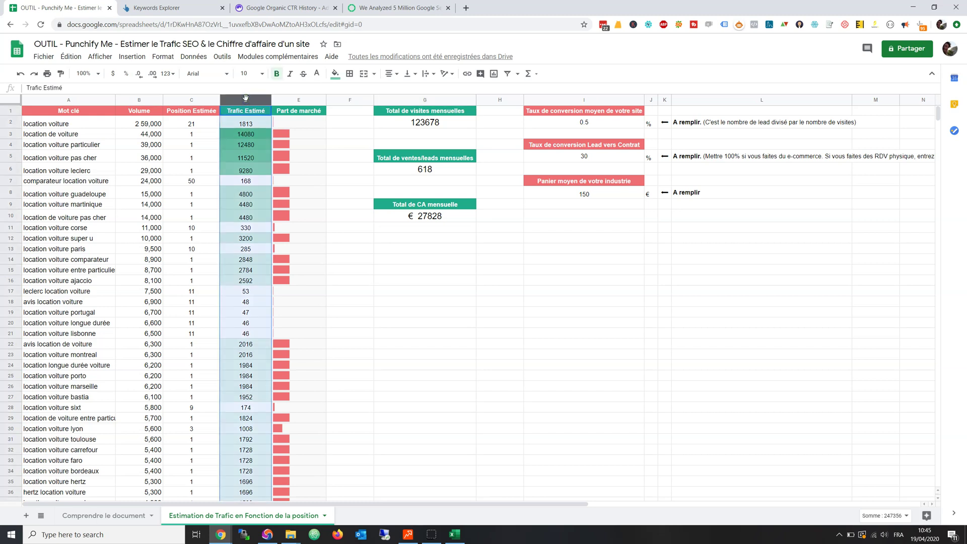
scroll(513, 294, "right", 5)
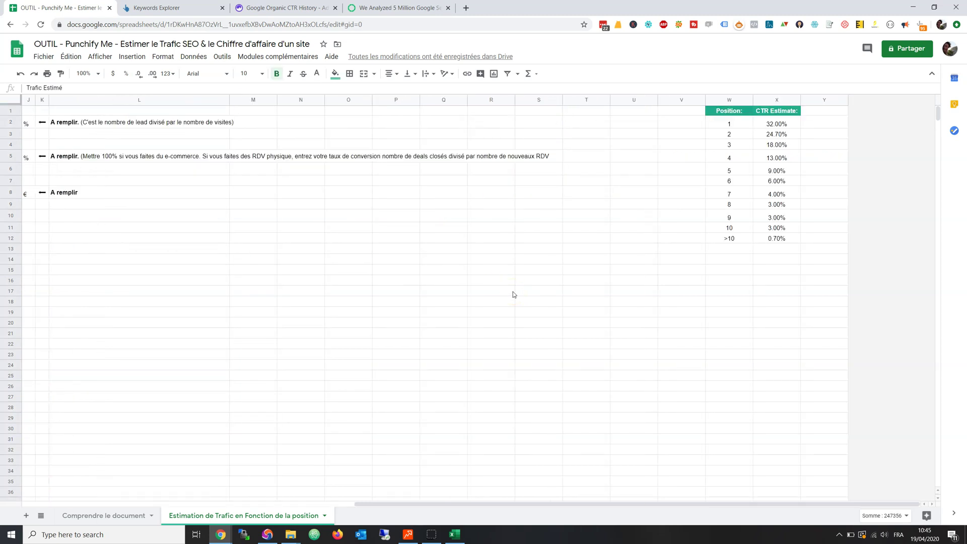
left_click_drag(740, 128, 776, 238)
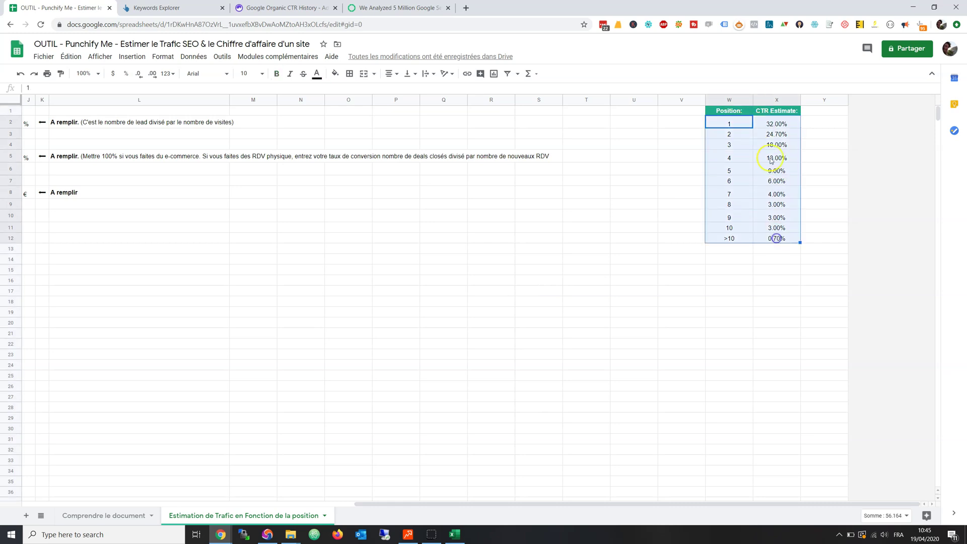
left_click(715, 123)
left_click(777, 124)
left_click(737, 134)
left_click(766, 134)
left_click(734, 145)
left_click(764, 144)
scroll(764, 146, "left", 10)
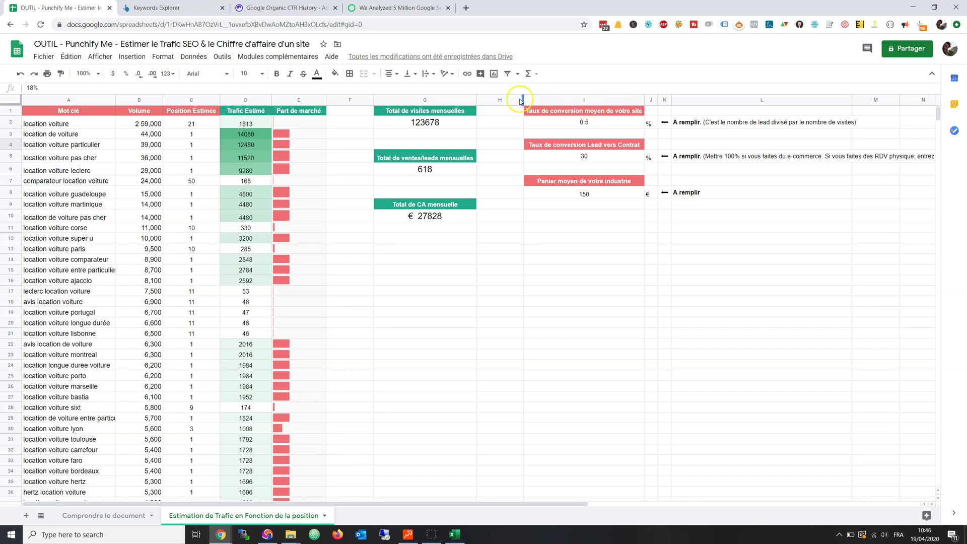
- Examine Advanced Web Ranking's organic CTR study, including its source address, the desktop and mobile curves and the month choices
left_click(273, 6)
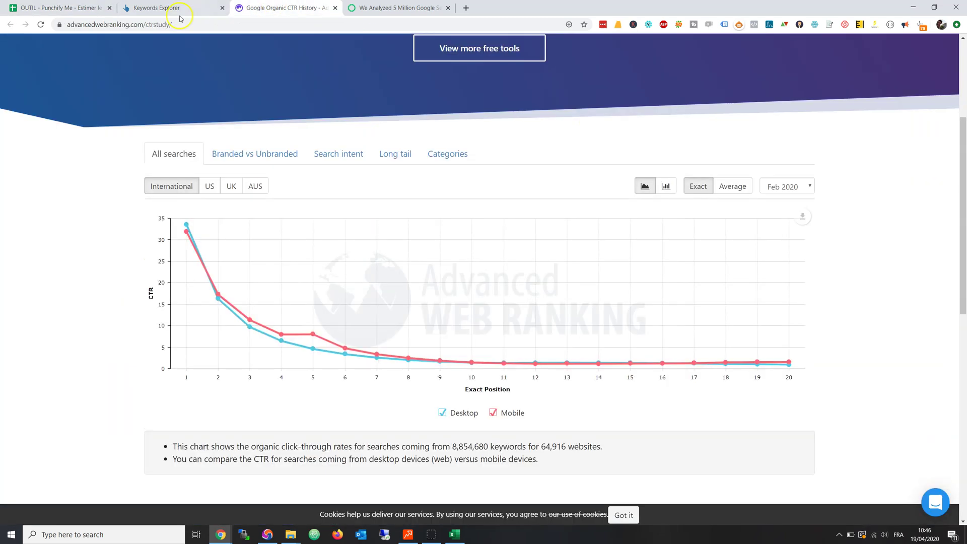
left_click(121, 24)
double_click(143, 24)
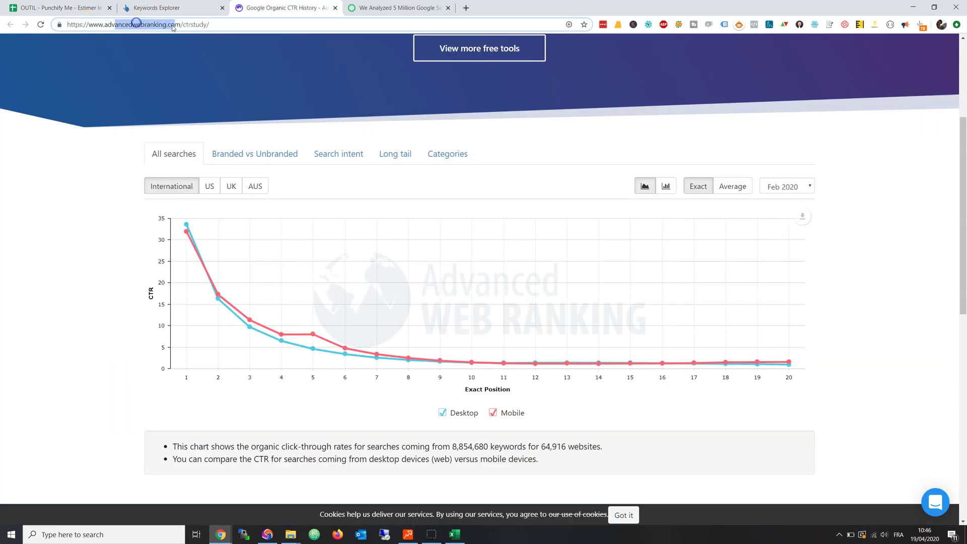
left_click(117, 275)
mouse_move(190, 226)
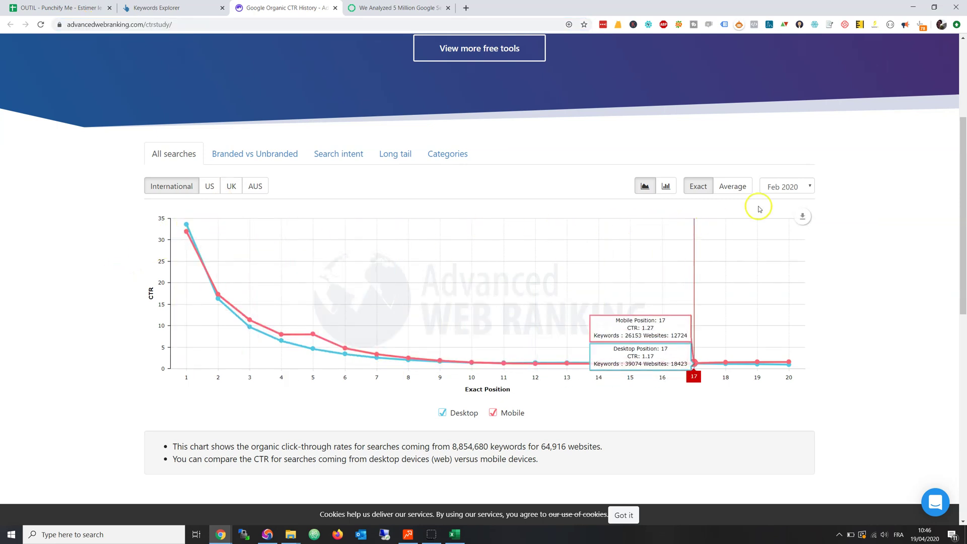
left_click(787, 186)
left_click(882, 191)
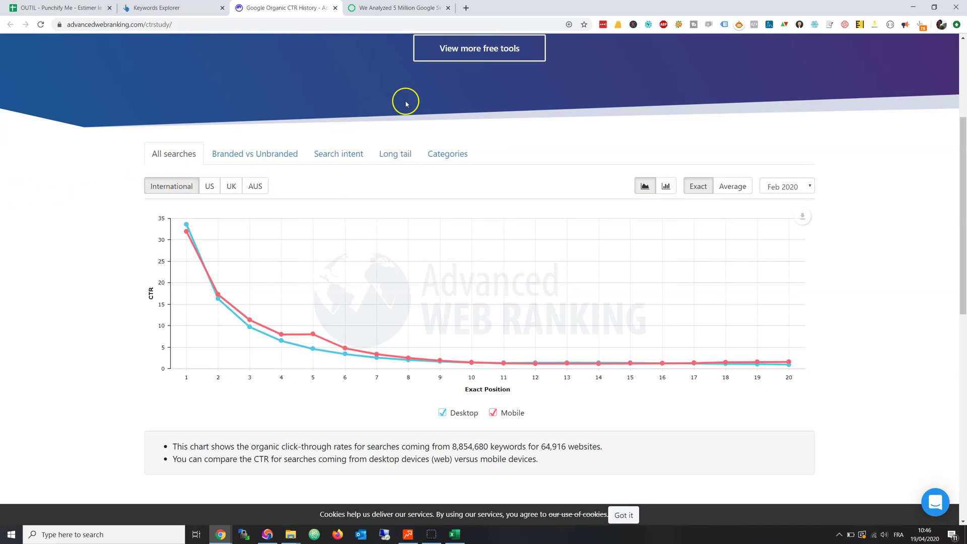
- Read Backlinko's Google CTR study, from its key findings to the organic CTR breakdown by position
left_click(407, 10)
scroll(697, 385, "up", 10)
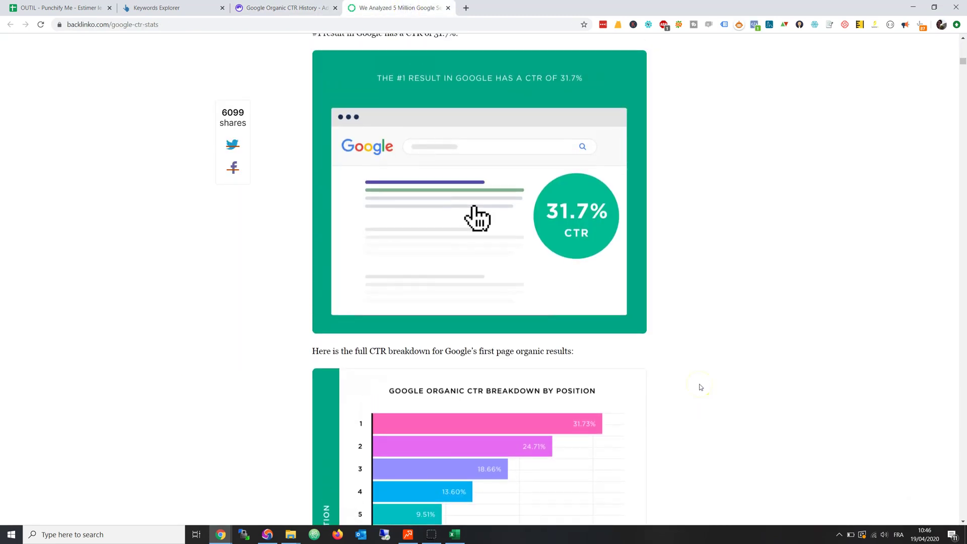
scroll(700, 387, "down", 10)
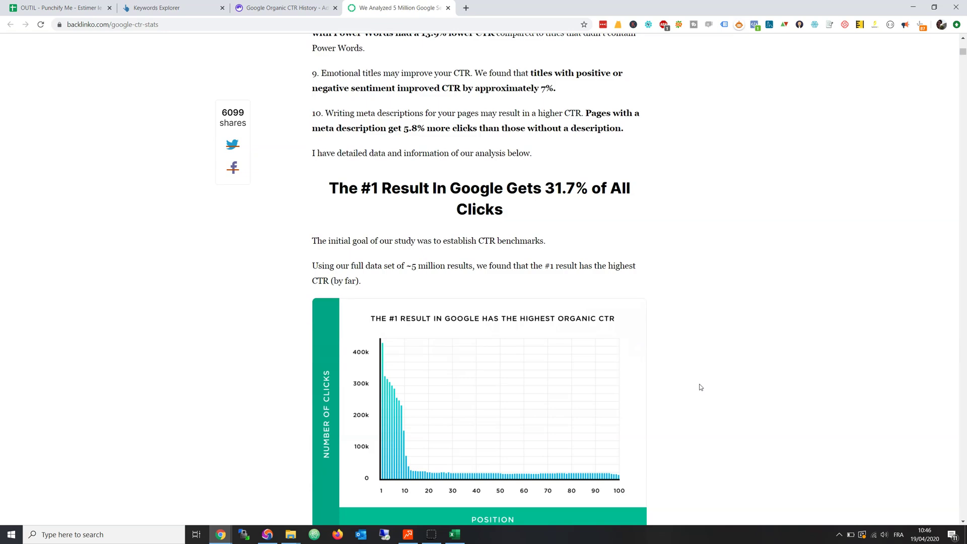
scroll(699, 386, "up", 3)
scroll(700, 387, "up", 10)
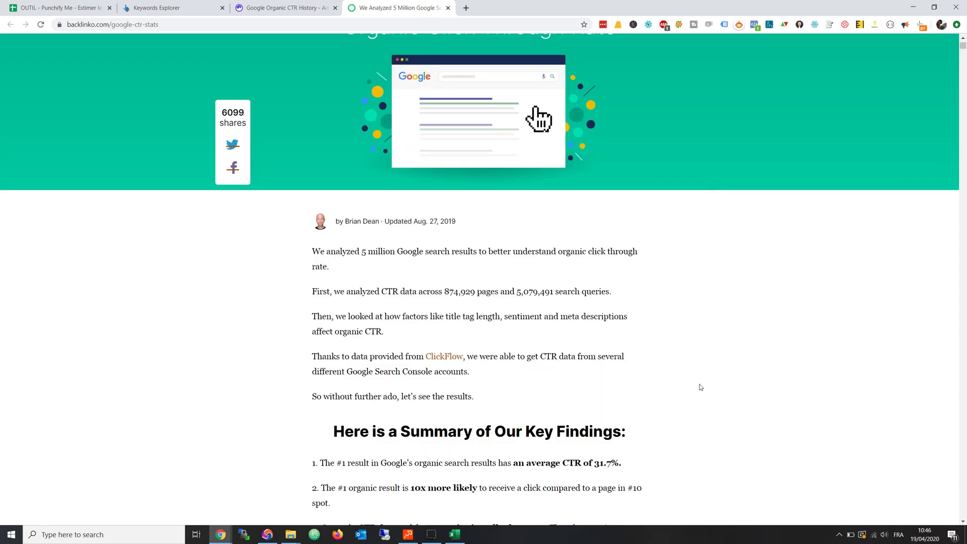
scroll(700, 386, "down", 15)
scroll(700, 388, "down", 15)
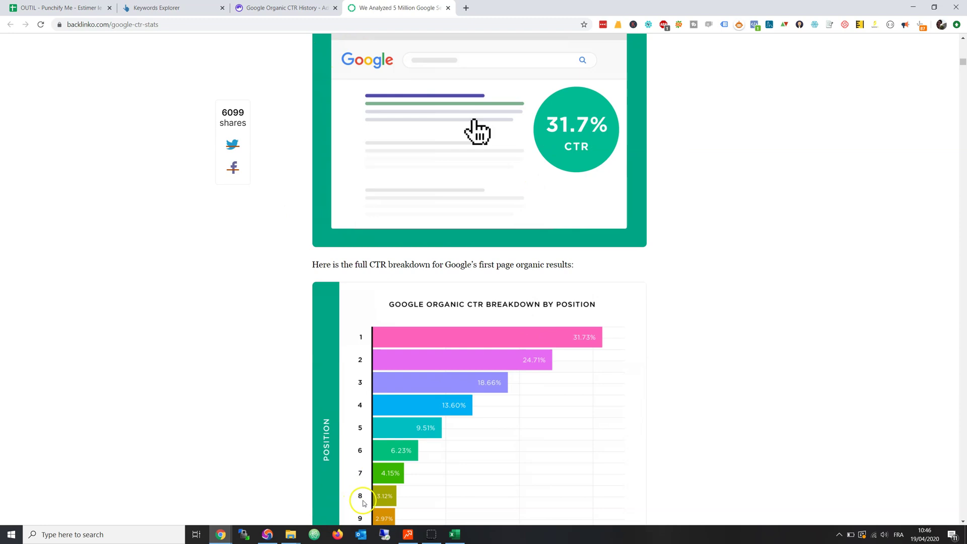
- Switch to Rank Tracker and check the Google.fr rank and expected visits of "location voiture" for sixt.fr
left_click(407, 531)
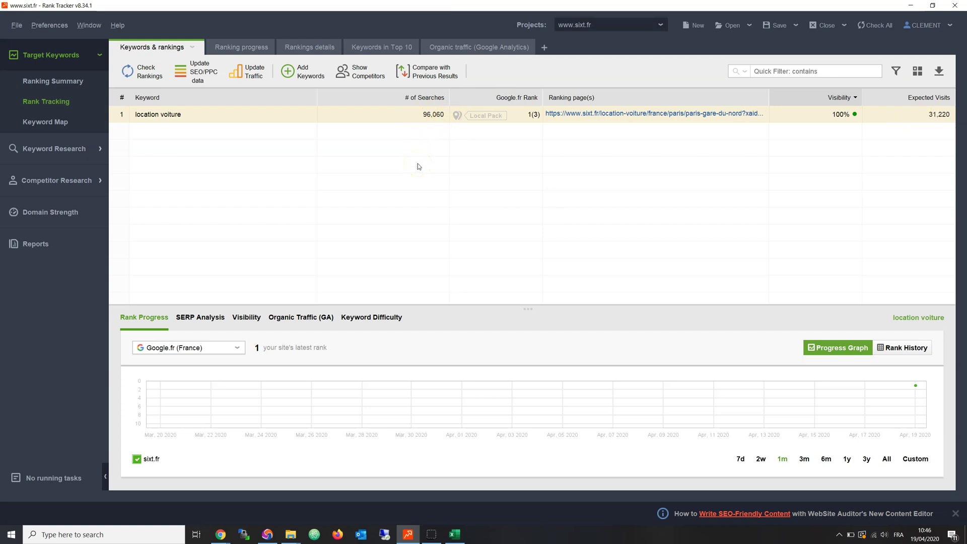
left_click(180, 115)
left_click(532, 111)
- Return to the spreadsheet in the browser and trace the monthly visits total to the sum formula in cell D1000 of the Trafic Estimé column
key("alt+Tab")
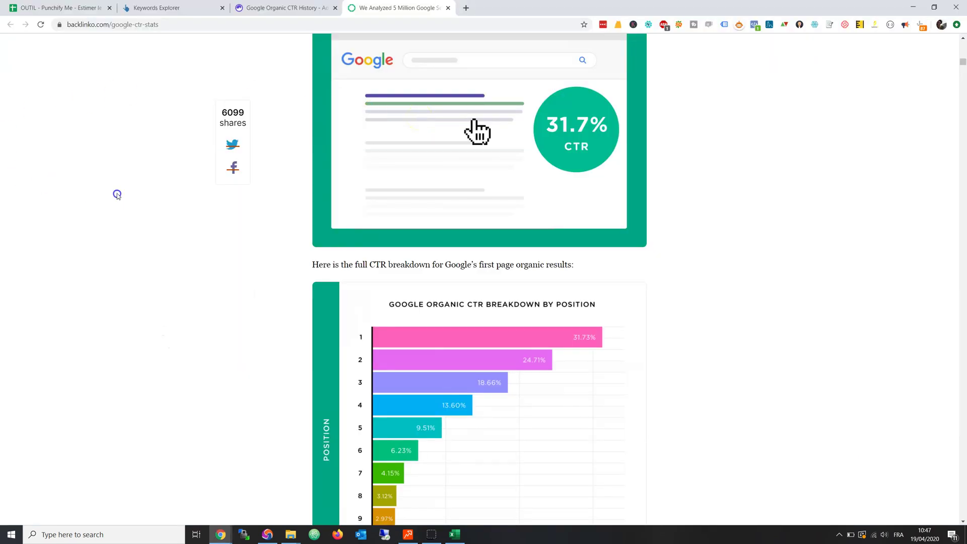
left_click(90, 8)
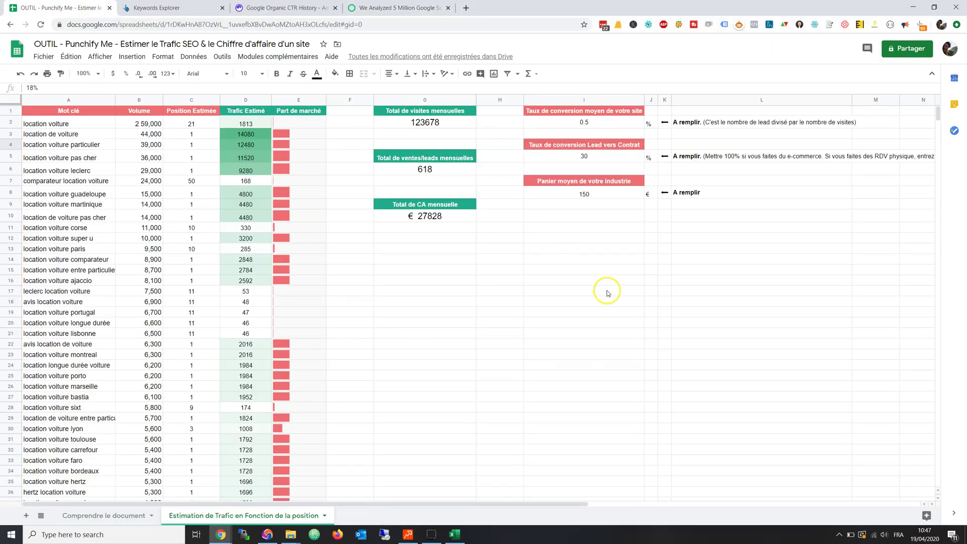
left_click(443, 122)
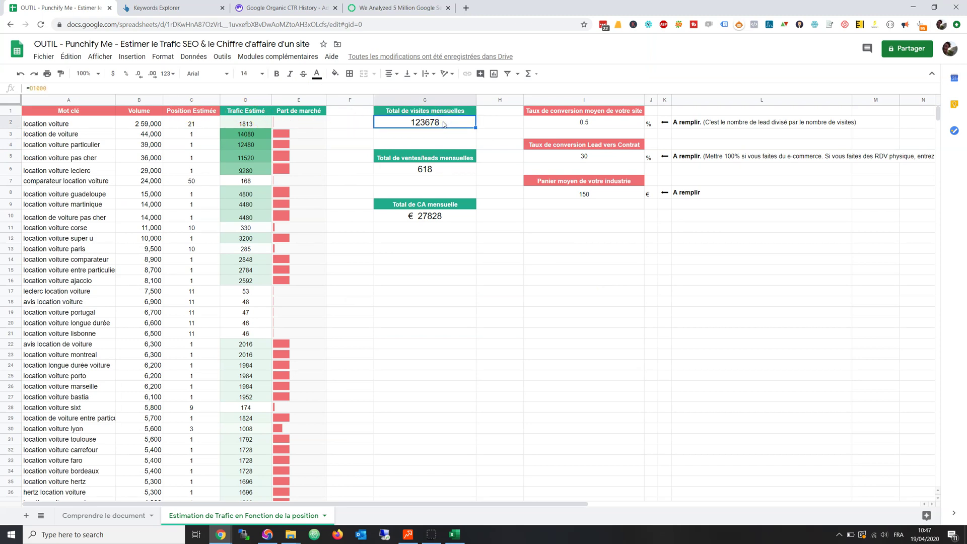
left_click(246, 144)
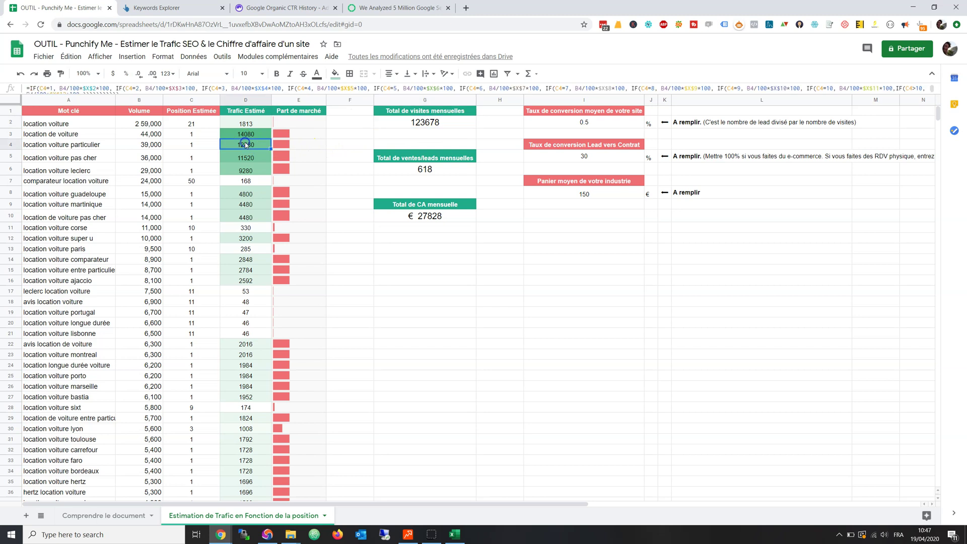
key("Page_Down")
key("Page_Down")
key("Page_Down")
key("Page_Down")
key("Page_Down")
key("Page_Down")
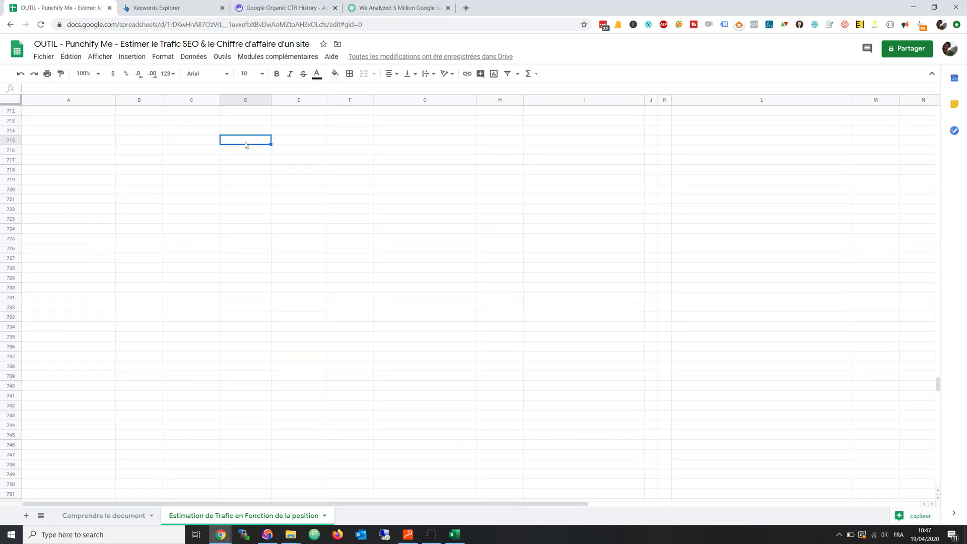
key("Page_Down")
key("Page_Down")
key("Page_Down")
key("Page_Down")
key("Page_Down")
key("Page_Down")
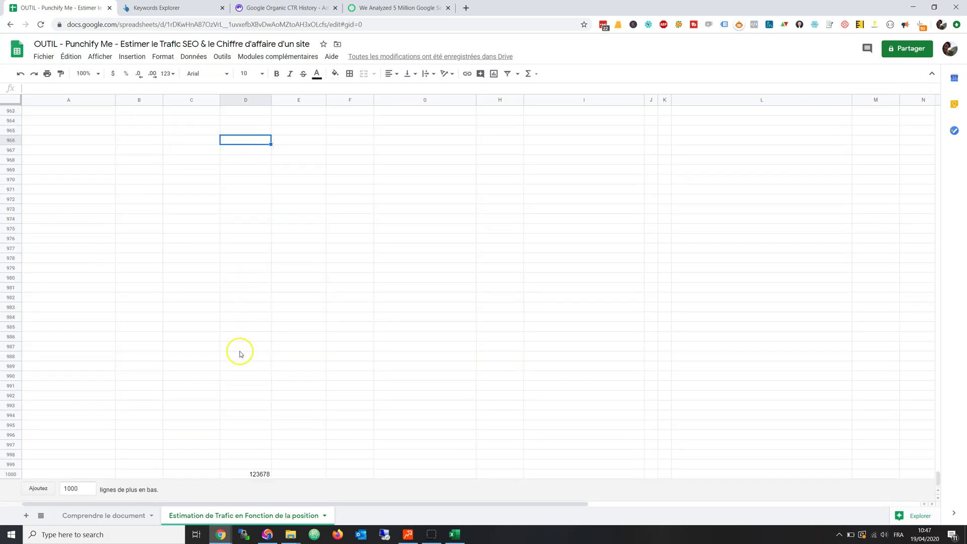
left_click(255, 474)
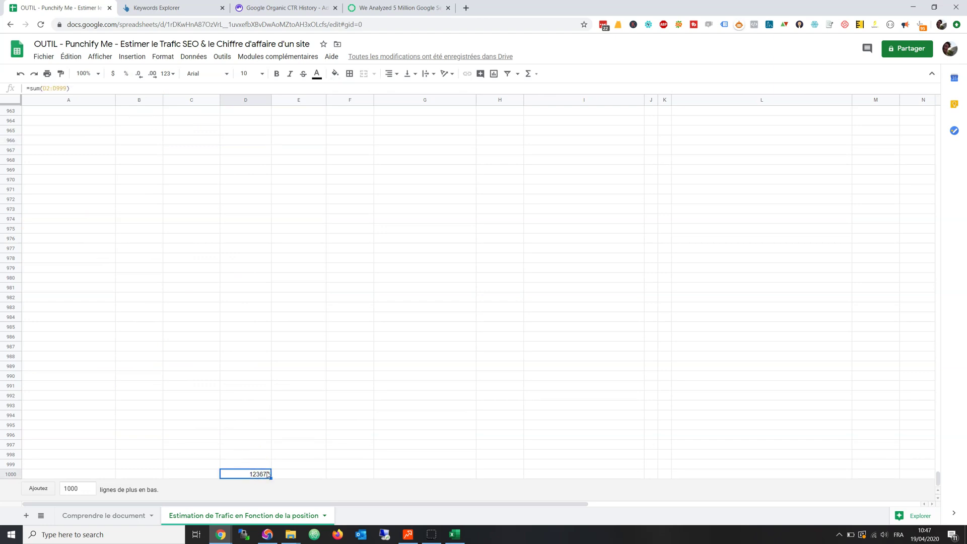
key("Page_Up")
key("Page_Up")
key("Page_Up")
key("Page_Up")
key("Page_Up")
key("Page_Up")
key("Page_Up")
key("Page_Up")
key("Page_Up")
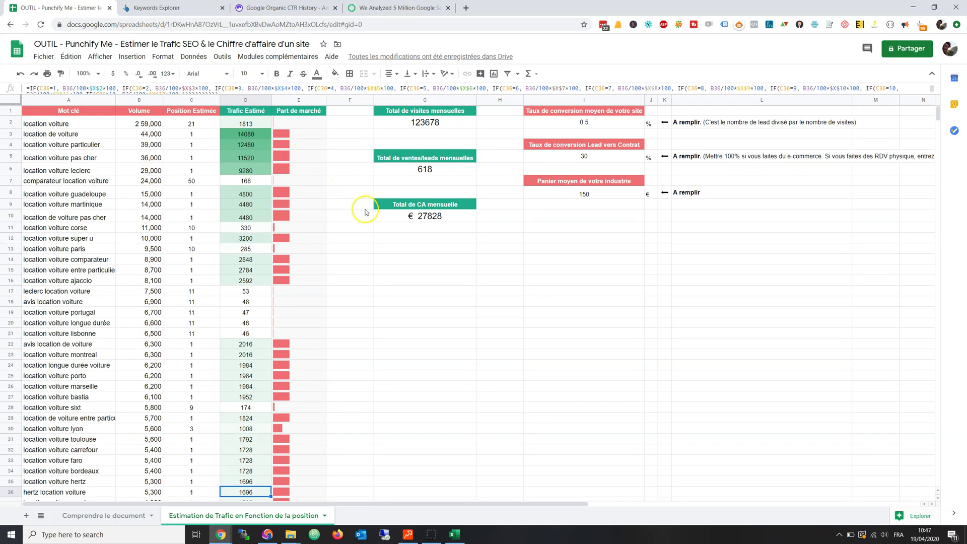
- Check the spreadsheet's CTR Estimate table again for positions 1 to >10
left_click(386, 241)
scroll(386, 243, "right", 10)
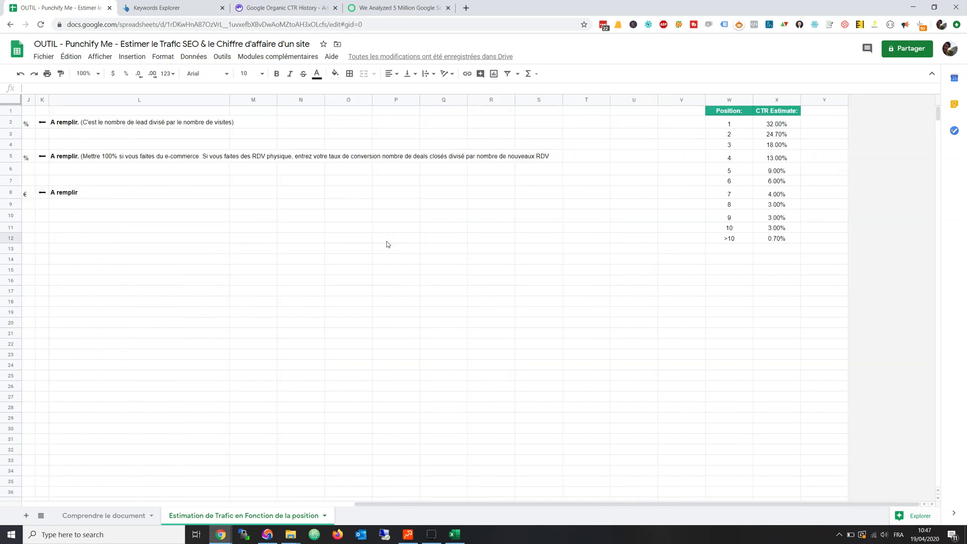
left_click_drag(728, 123, 782, 238)
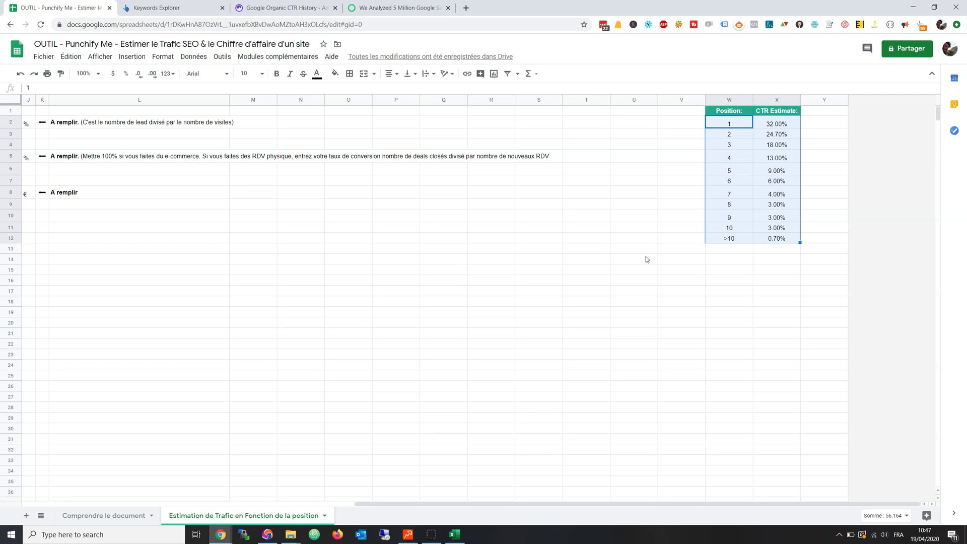
left_click(466, 260)
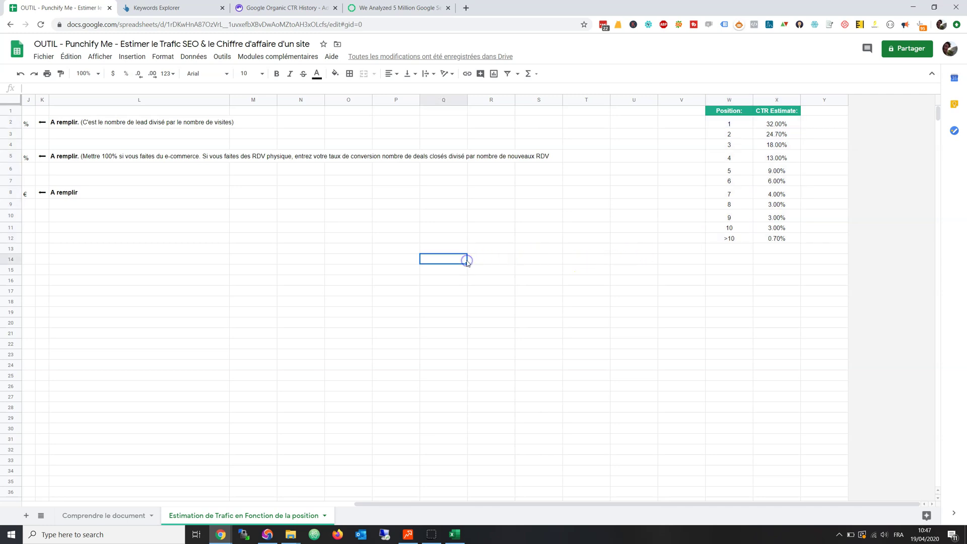
- Switch to the browser window with Google results for "location voiture" and close the Related Keywords and People Also Search For boxes
key("alt+Tab")
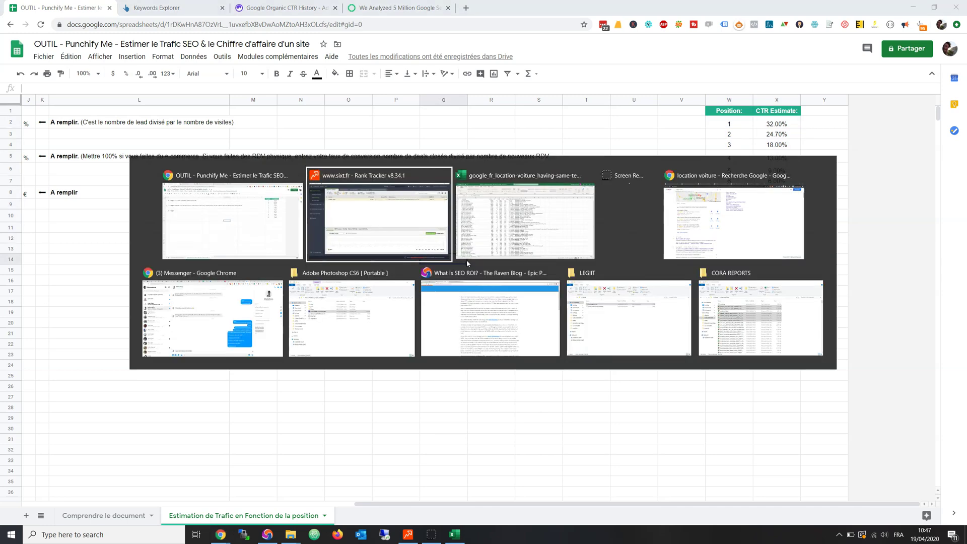
key("Tab")
key("Tab")
key("Tab")
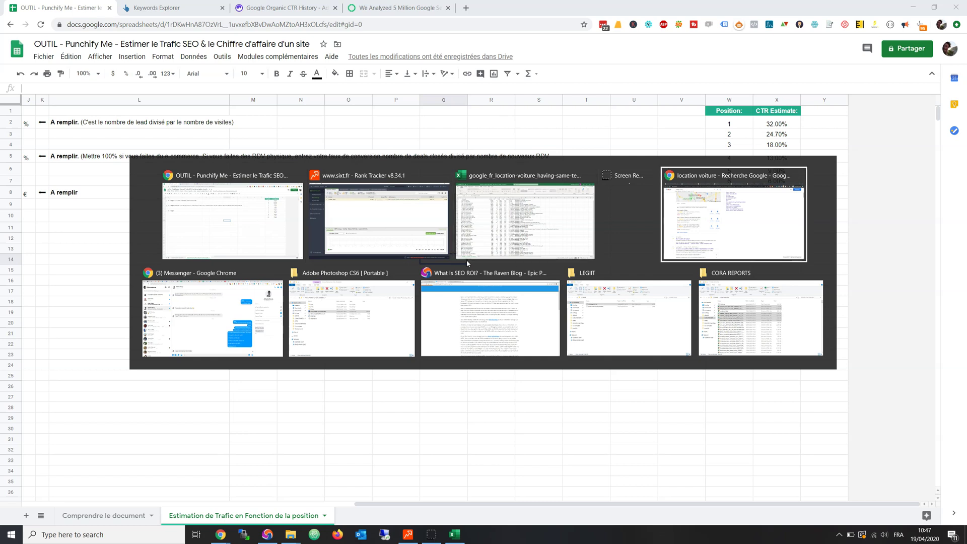
scroll(467, 263, "up", 8)
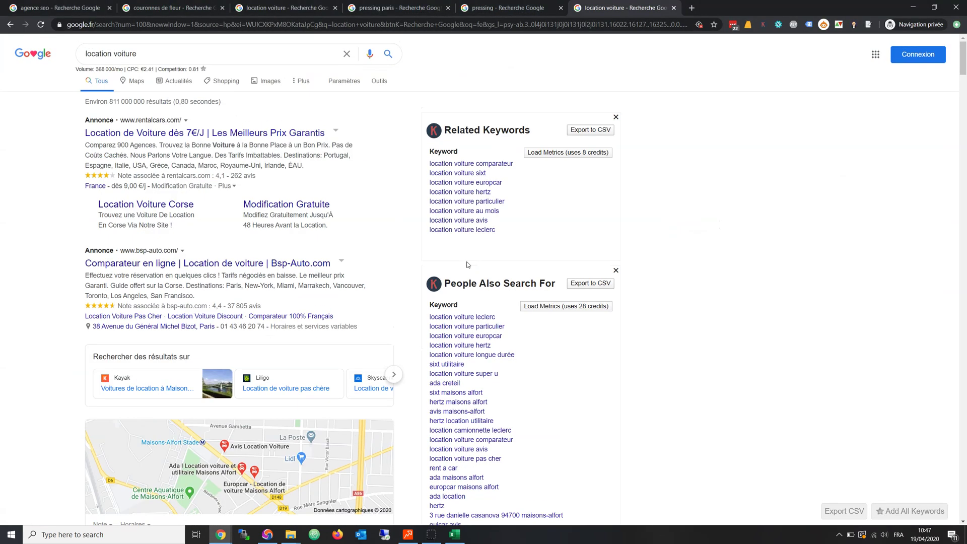
left_click(615, 117)
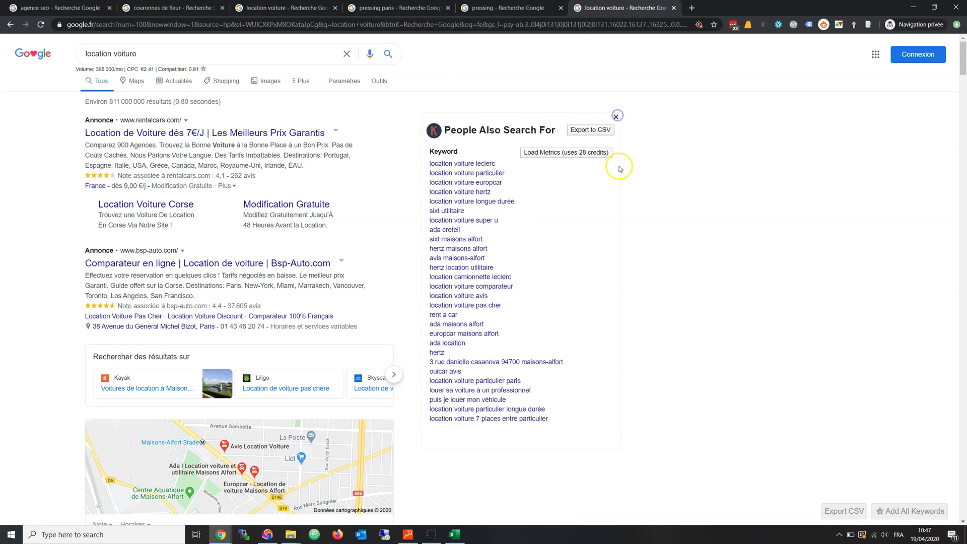
left_click(615, 118)
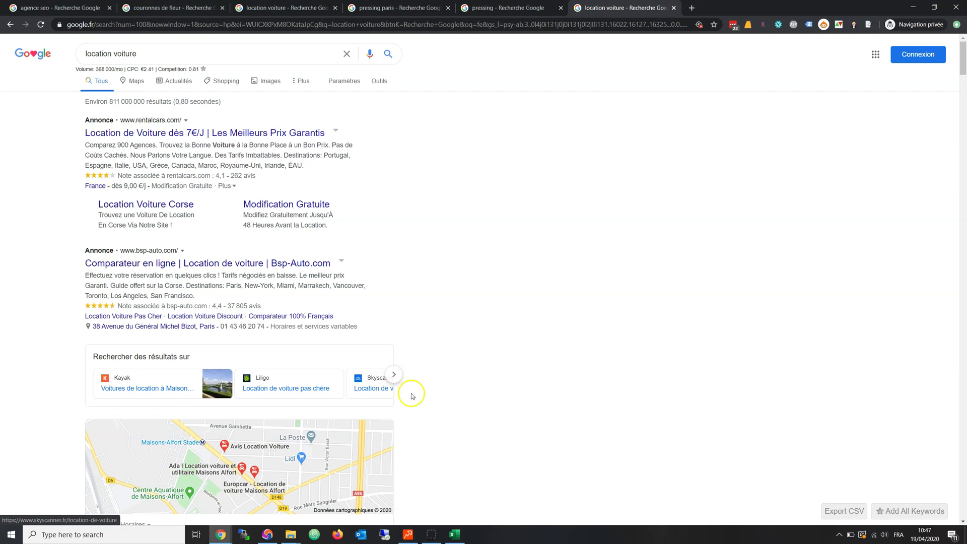
- Examine how ads, the results carousel and the local map pack precede the organic results for "location voiture"
left_click(397, 376)
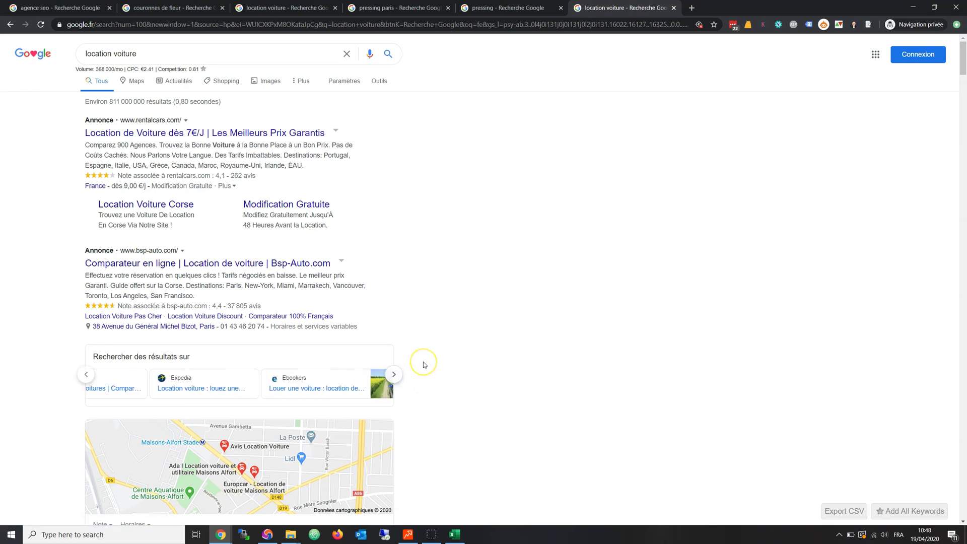
scroll(423, 361, "down", 5)
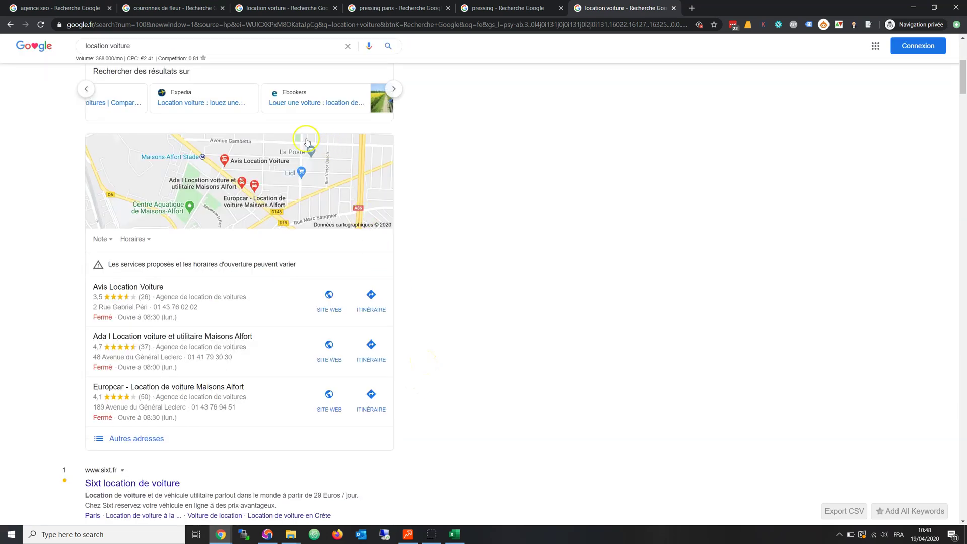
scroll(101, 336, "down", 3)
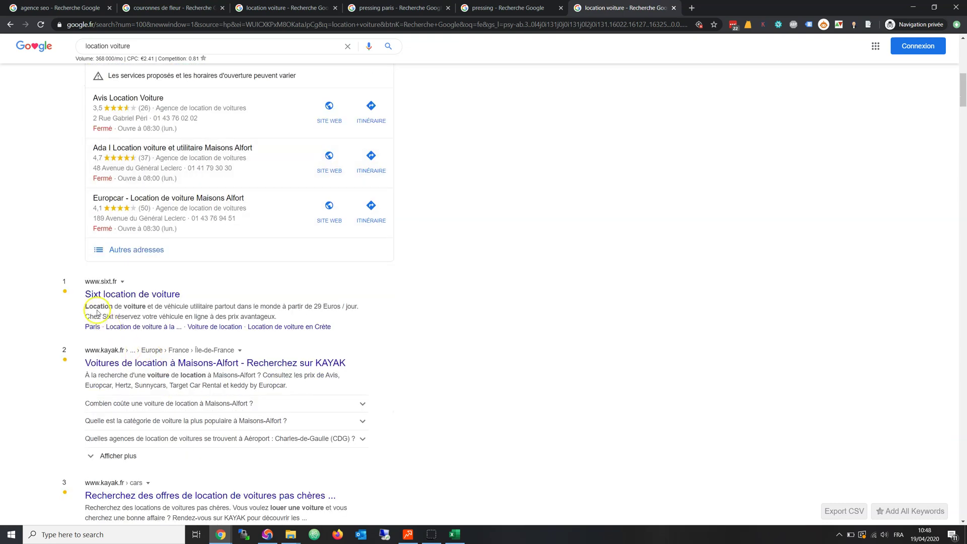
left_click_drag(83, 281, 308, 420)
scroll(552, 387, "up", 9)
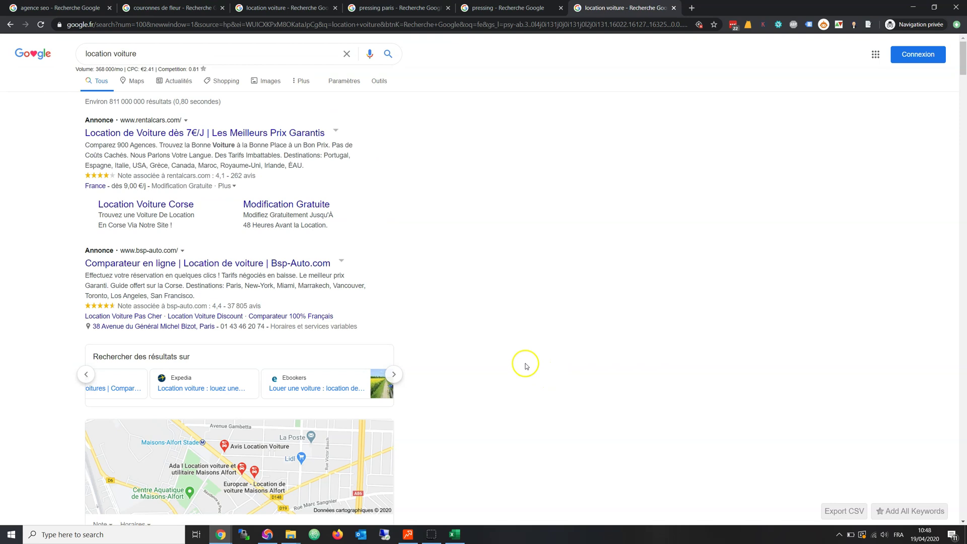
scroll(525, 364, "down", 6)
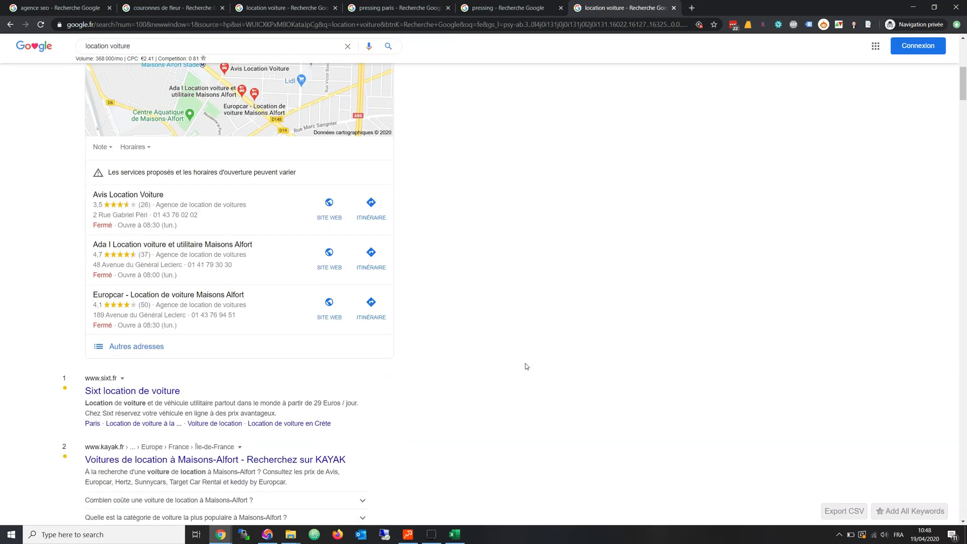
- Locate the first organic result, Sixt, below the ads and map pack for "location voiture", then return to the page start
scroll(526, 366, "down", 5)
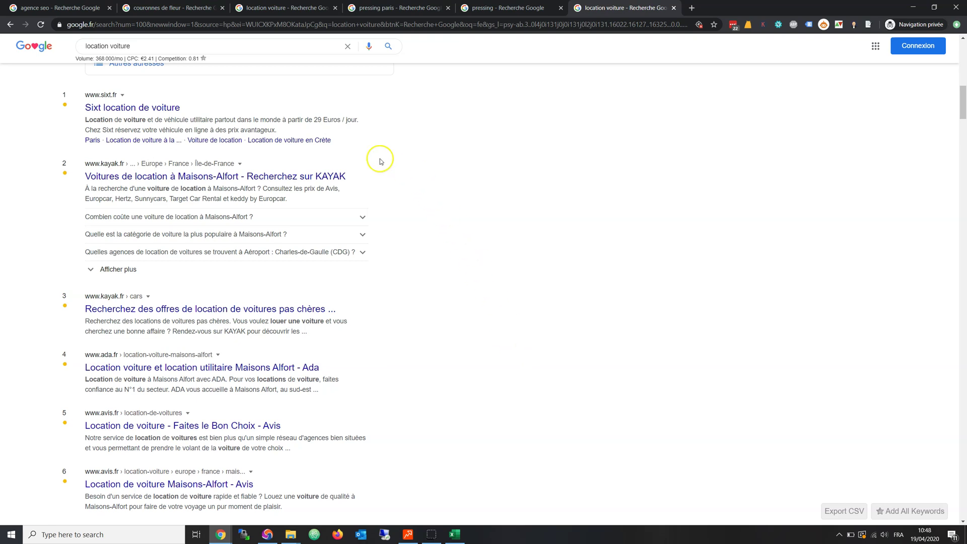
left_click_drag(348, 145, 63, 79)
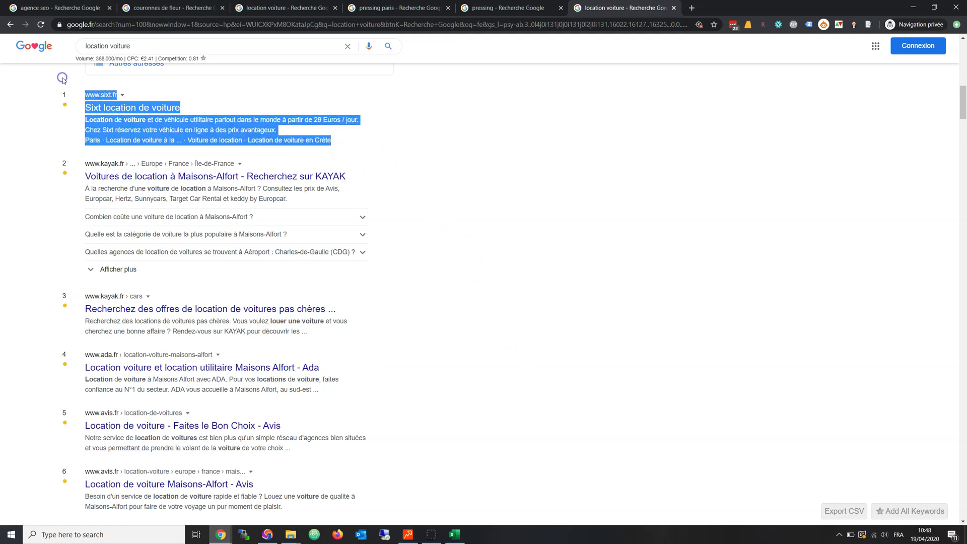
left_click(434, 149)
key("Home")
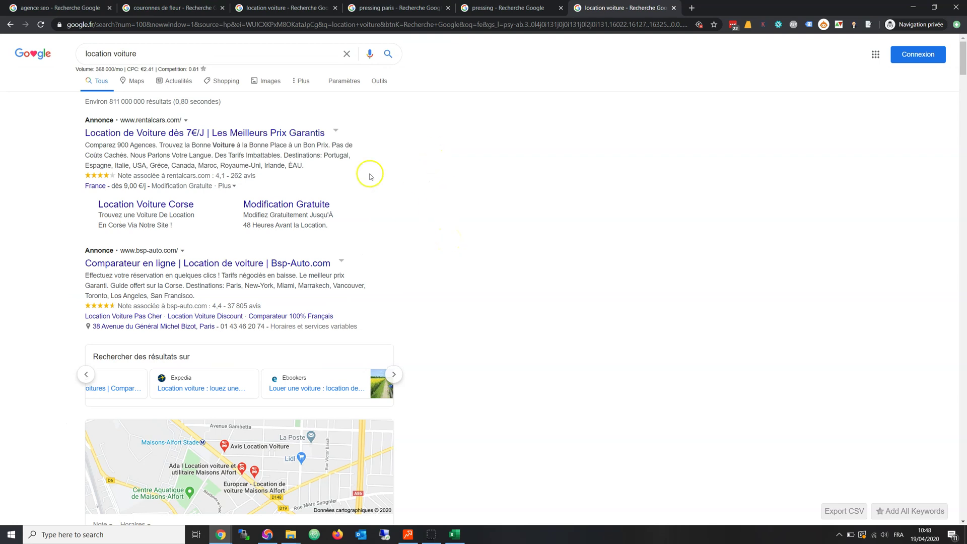
- Open the Google results for "couronnes de fleur" and examine the shopping ads, organic listings, business panel and video block
left_click(169, 11)
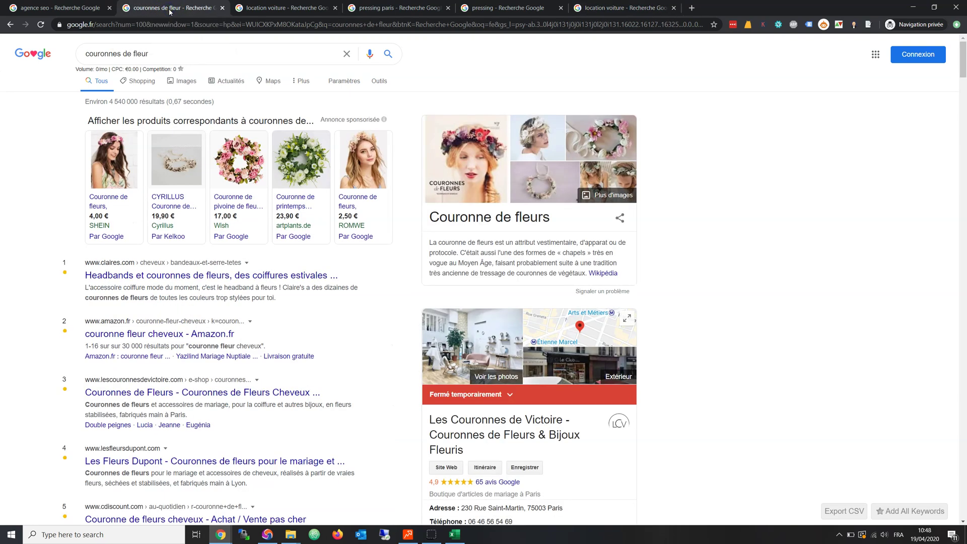
left_click_drag(164, 52, 38, 53)
left_click(26, 216)
scroll(533, 283, "down", 2)
scroll(532, 283, "down", 3)
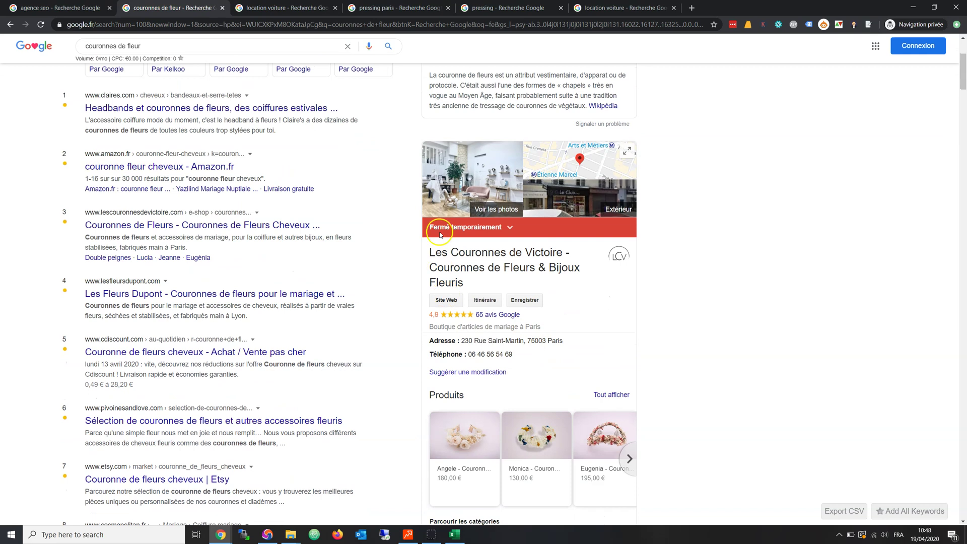
scroll(624, 337, "down", 2)
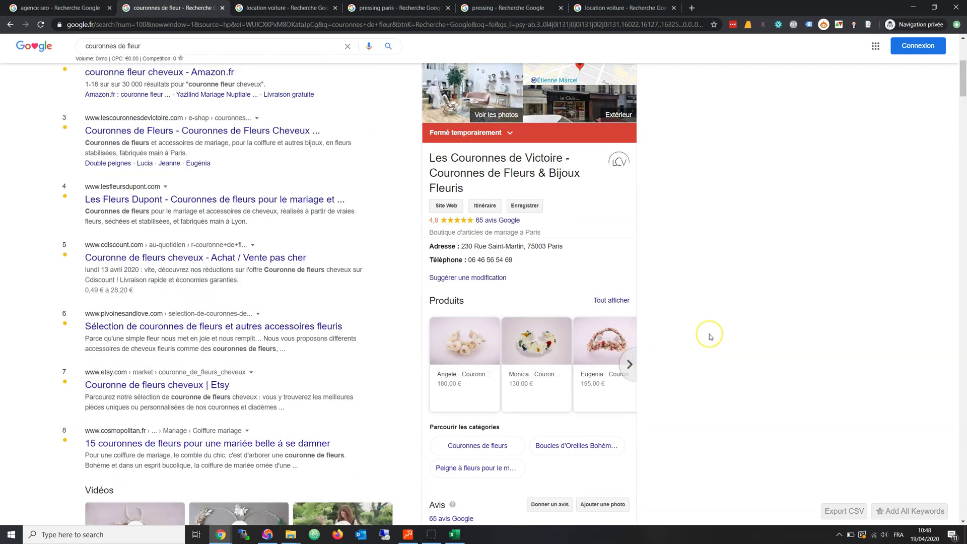
scroll(710, 337, "down", 3)
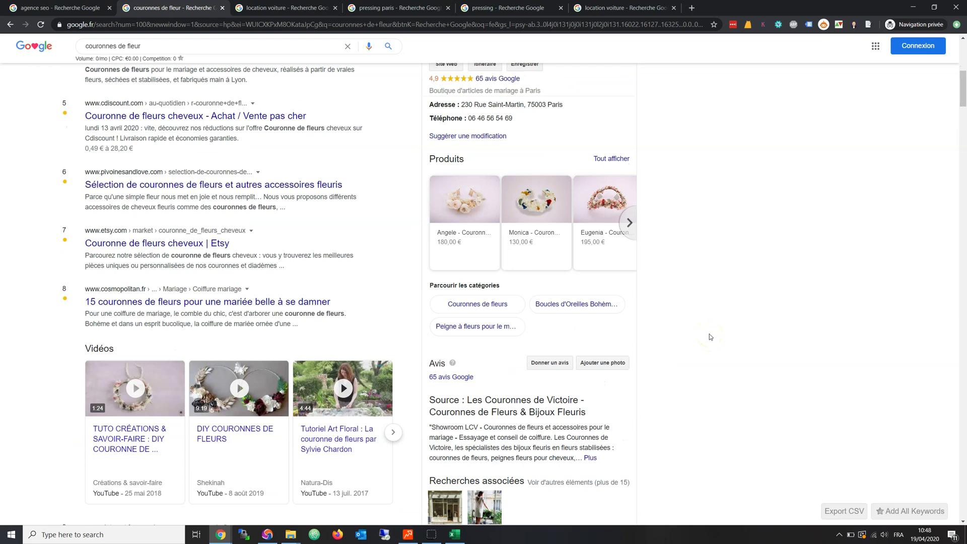
scroll(709, 337, "up", 7)
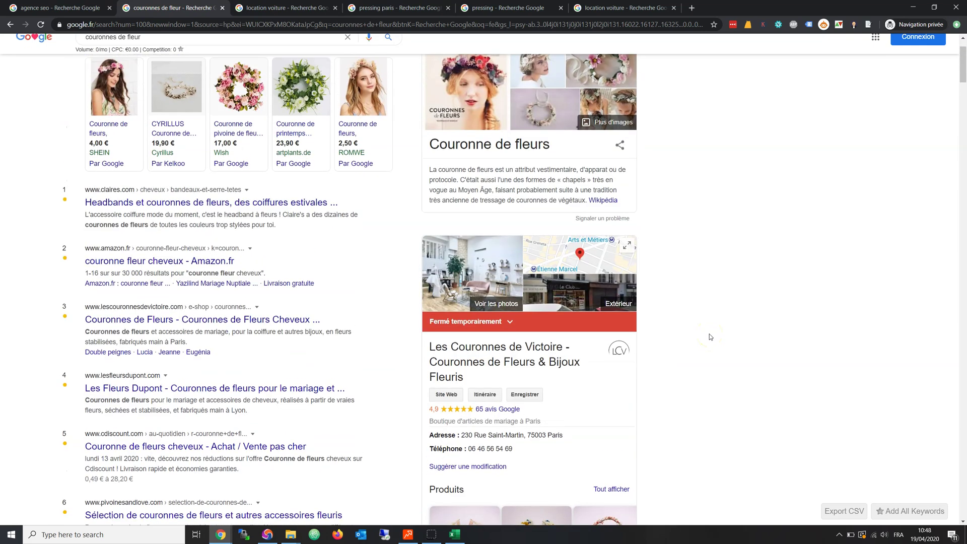
scroll(710, 336, "up", 2)
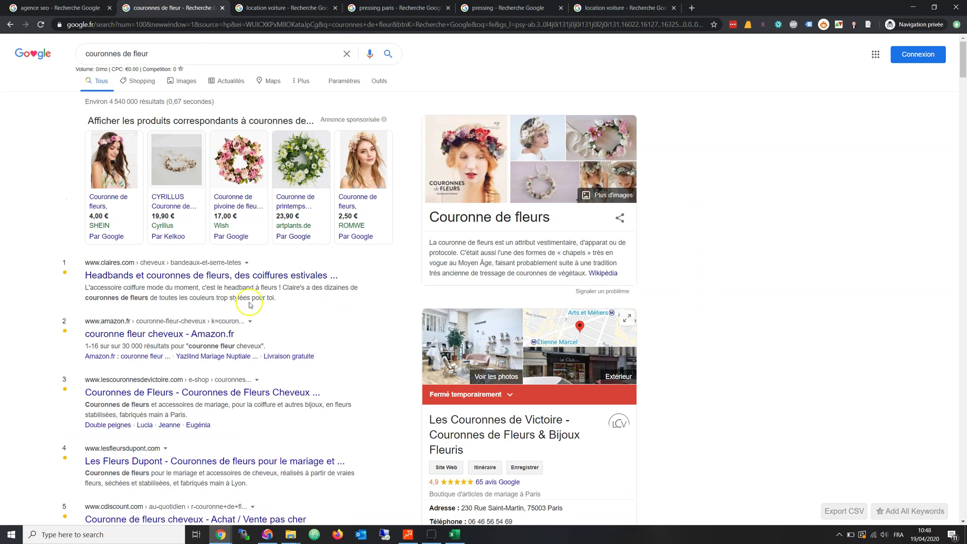
- Compare the video block between organic results 8 and 9 with the spreadsheet's CTR estimates for positions 8 and 9
scroll(140, 291, "down", 8)
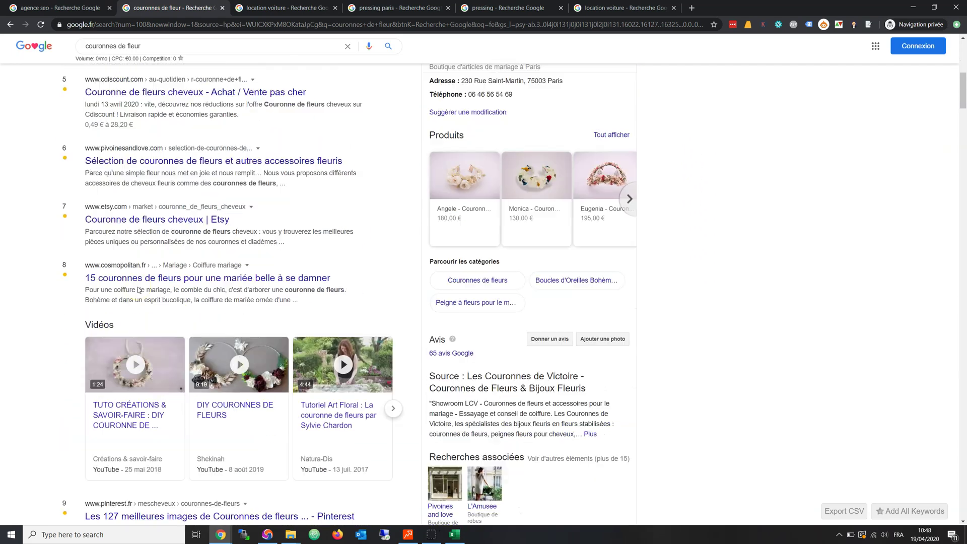
scroll(140, 291, "down", 3)
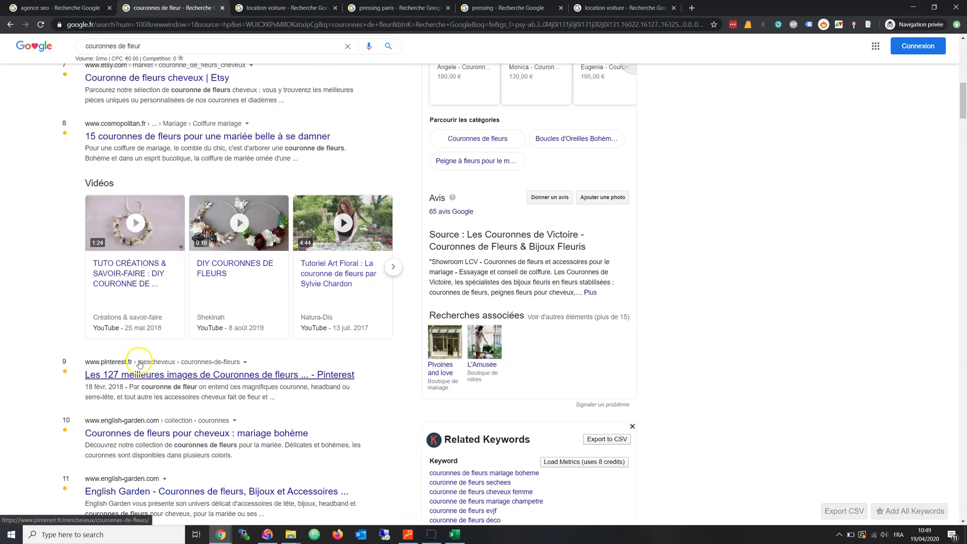
key("alt+Tab")
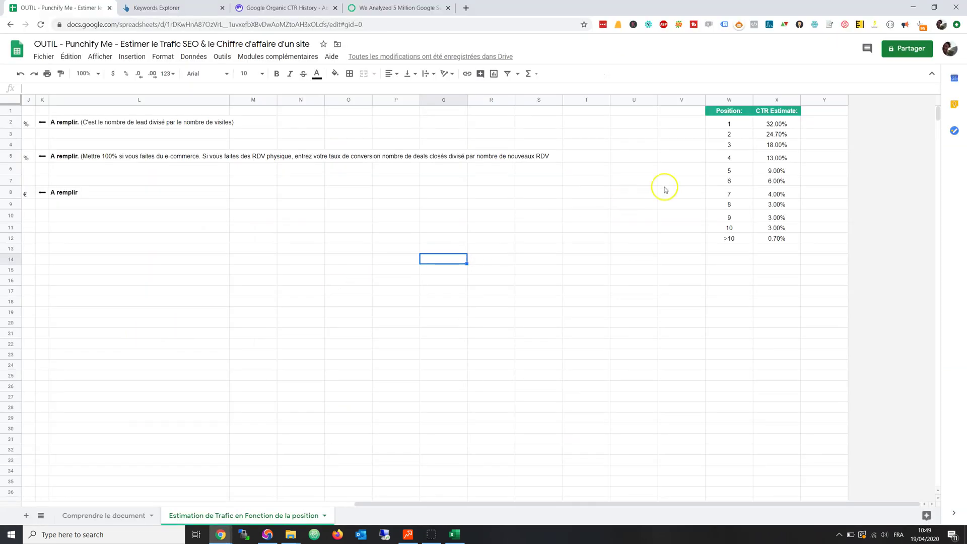
left_click_drag(776, 204, 776, 217)
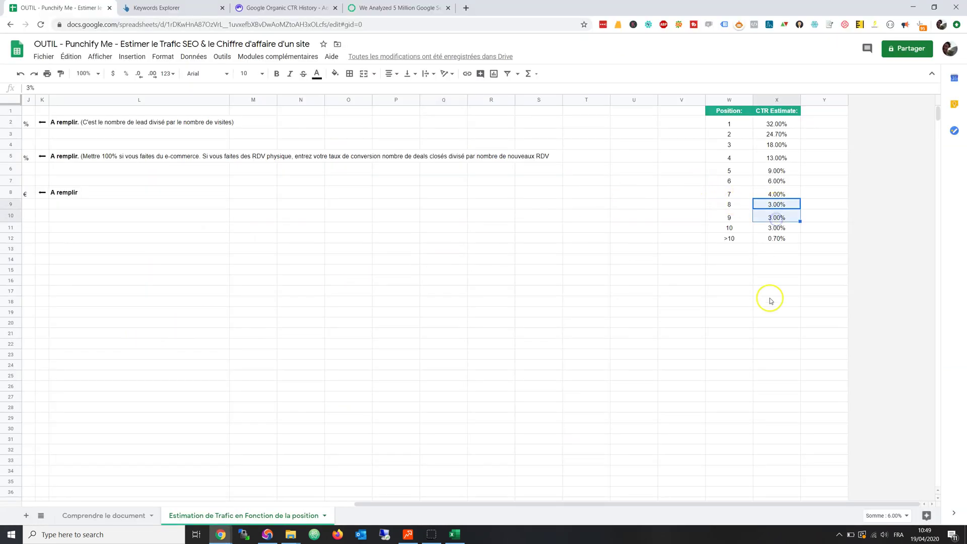
key("alt+Tab")
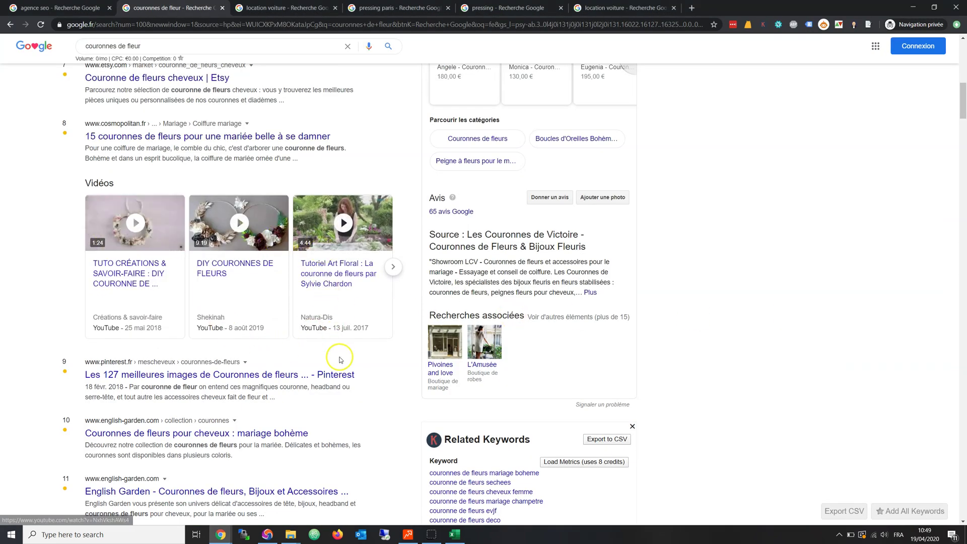
scroll(340, 356, "down", 2)
scroll(340, 359, "up", 12)
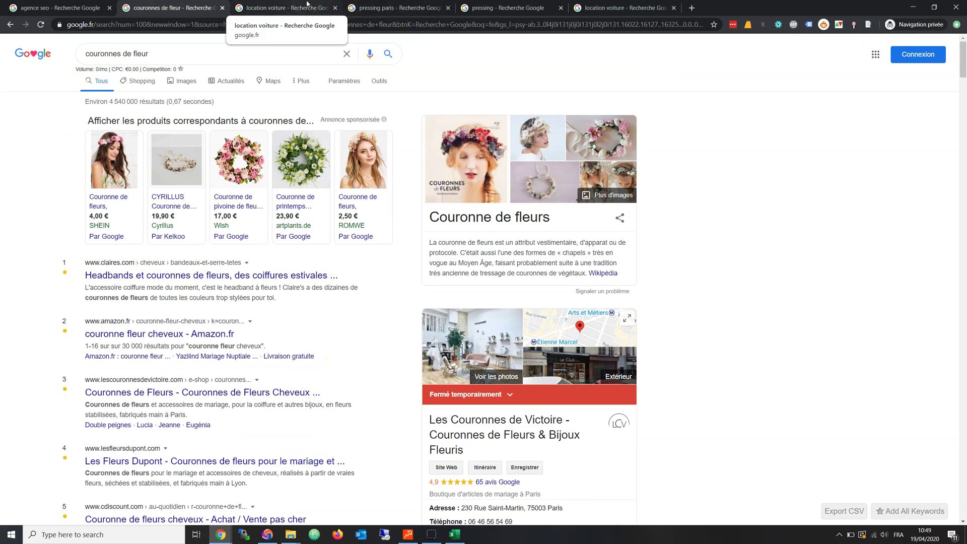
- Revisit the "location voiture" results, then review the spreadsheet's keywords and volumes from "location voiture" down to "location voiture lyon"
left_click(622, 7)
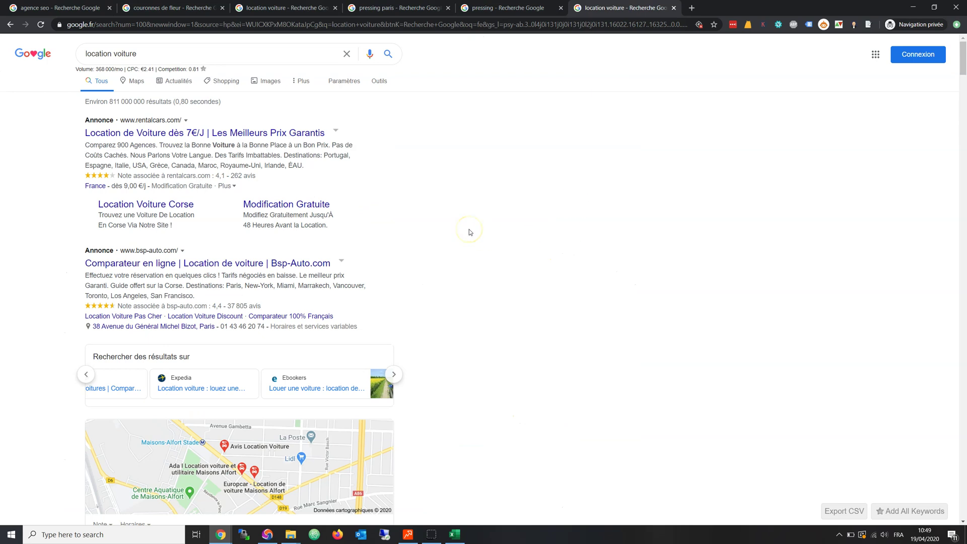
key("alt+Tab")
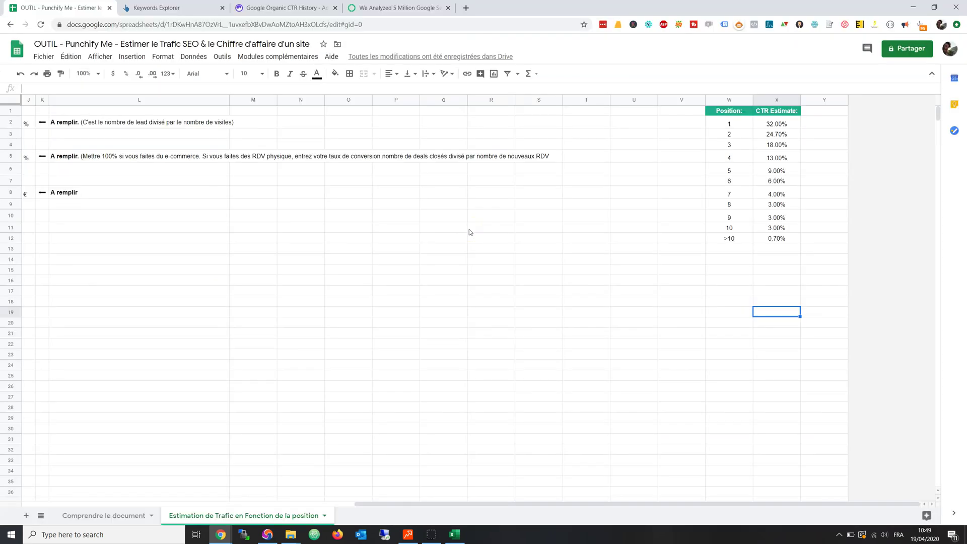
scroll(469, 229, "left", 10)
left_click_drag(71, 123, 141, 428)
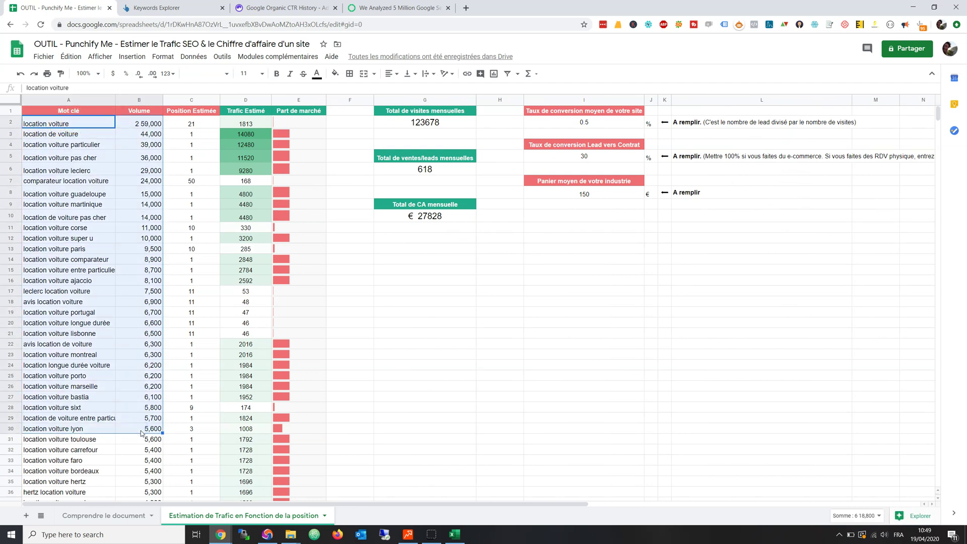
left_click(502, 434)
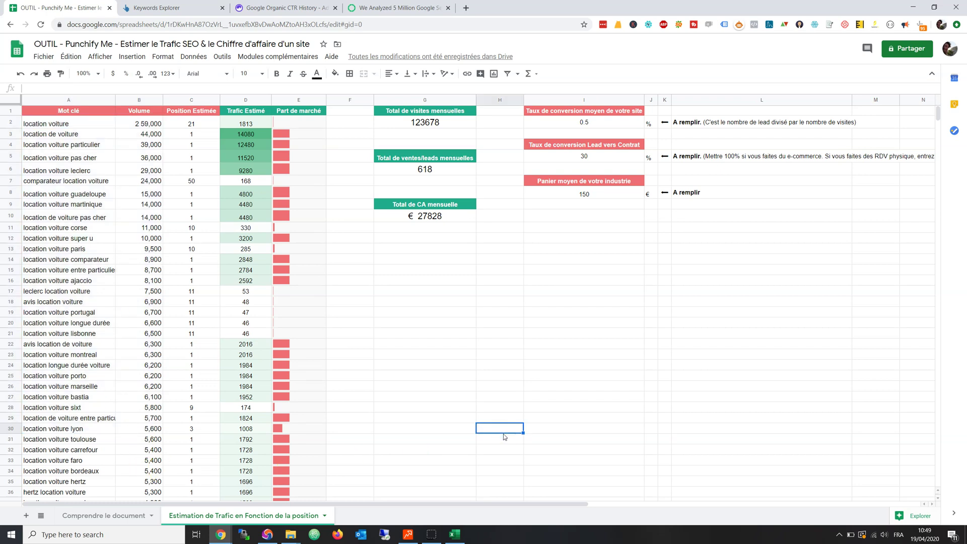